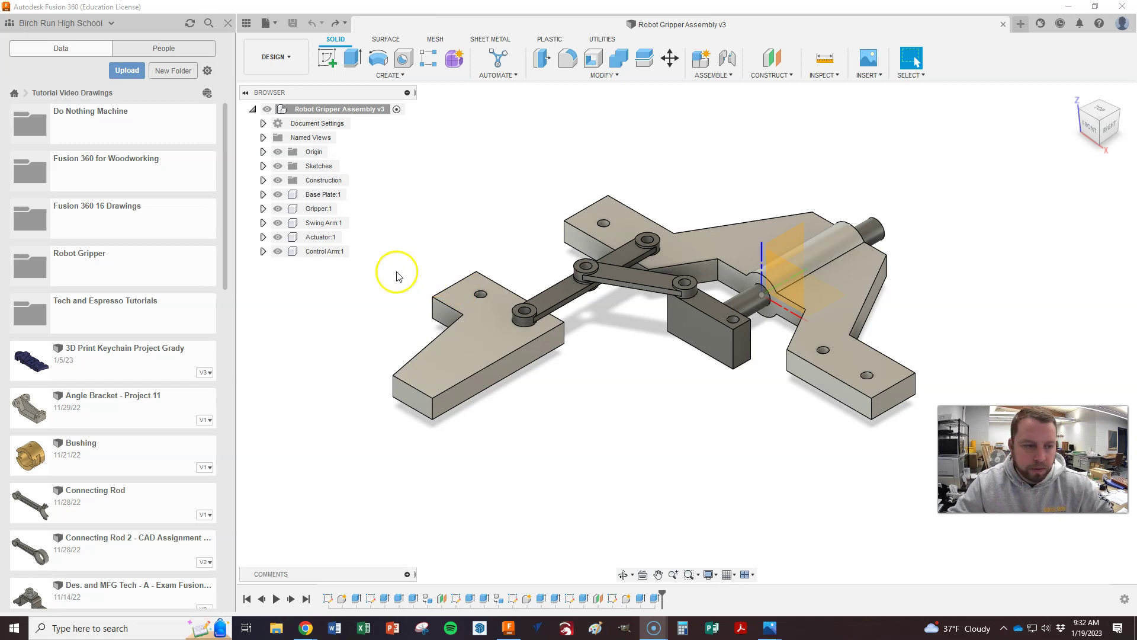
Step: Open the Robot Gripper folder in the Data panel to list its assembly file
click(91, 263)
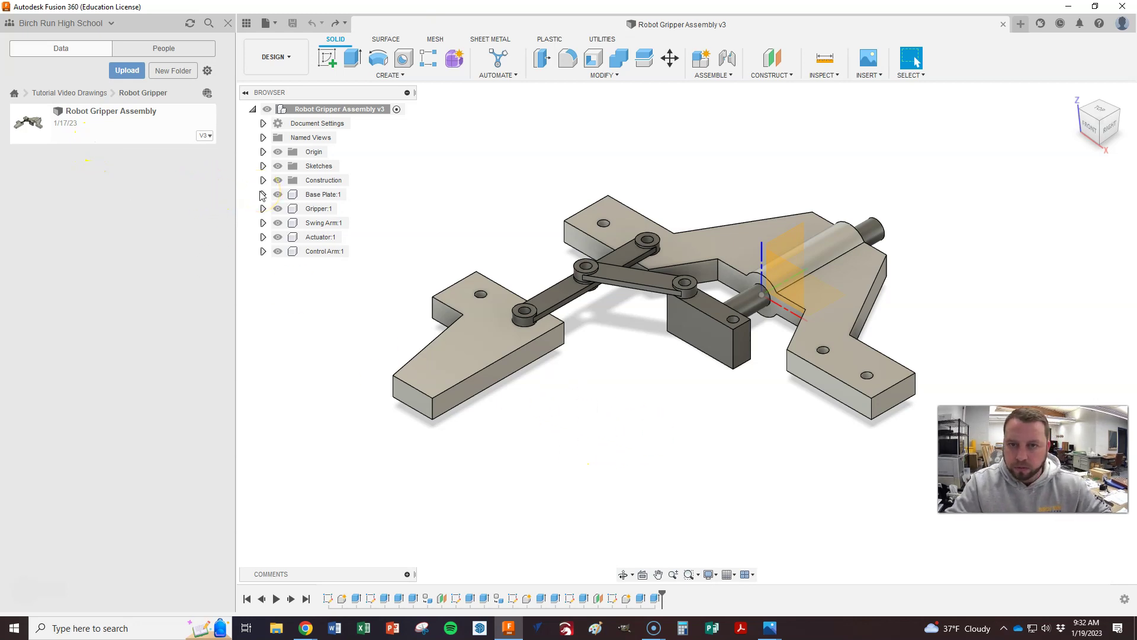
Step: Close the Data panel and briefly expand the Construction and Sketches folders in the Browser
click(228, 24)
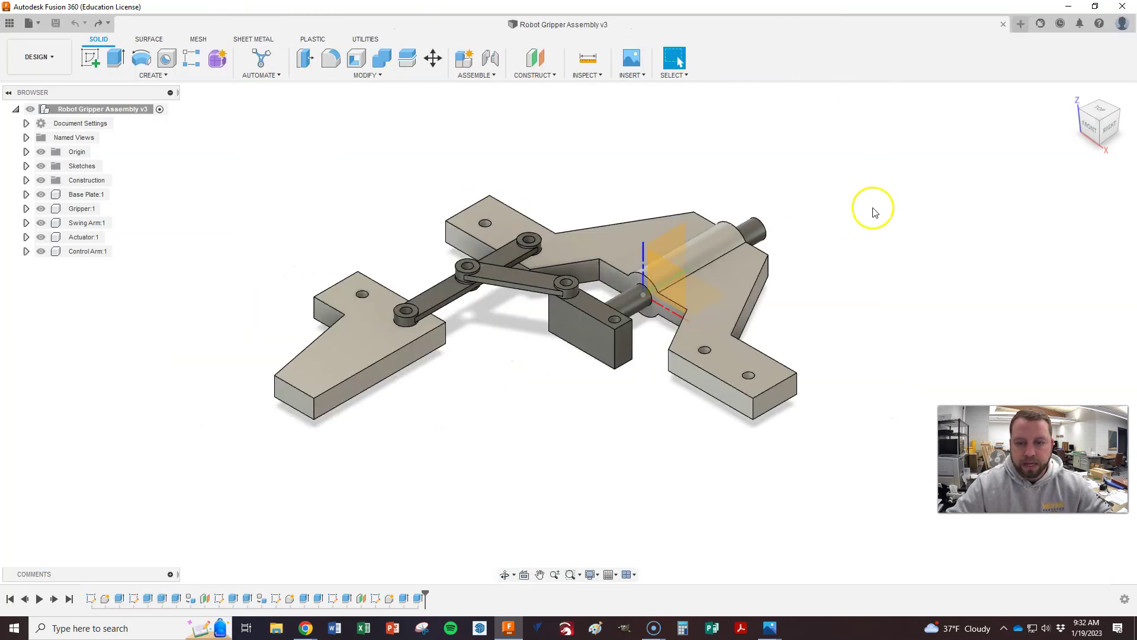
scroll(878, 212, down, 1)
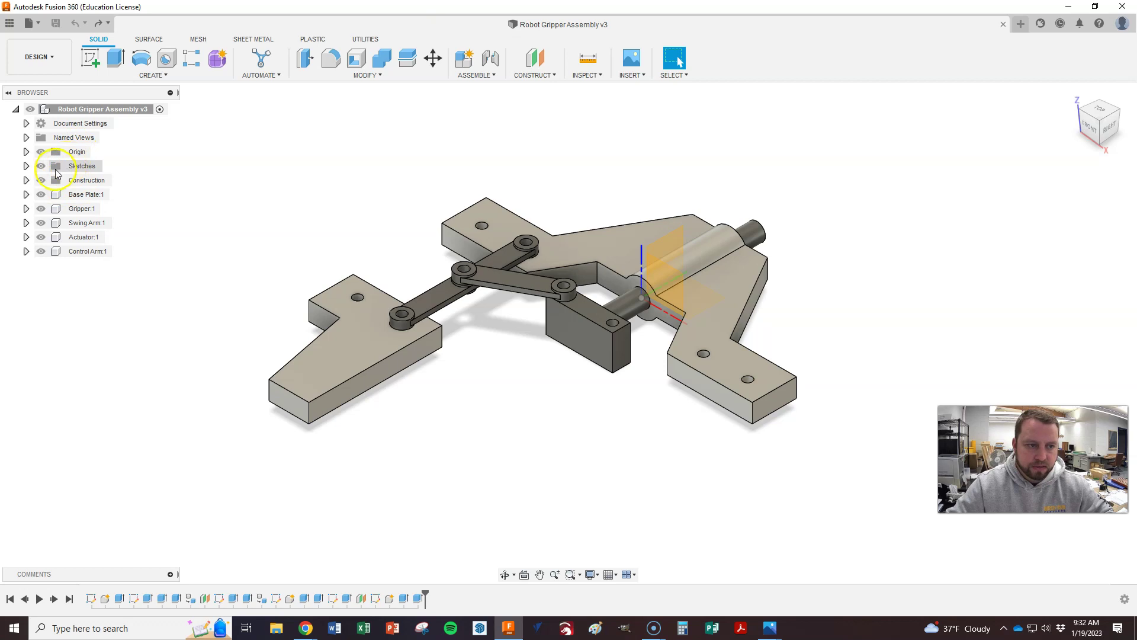
click(25, 180)
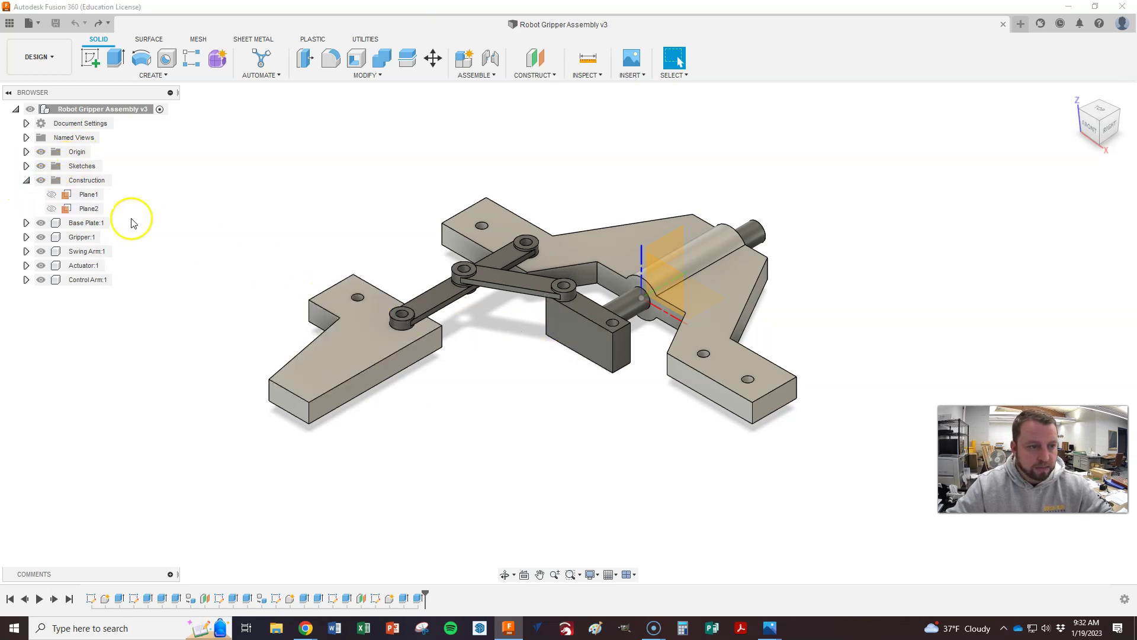
click(25, 181)
click(26, 168)
click(26, 169)
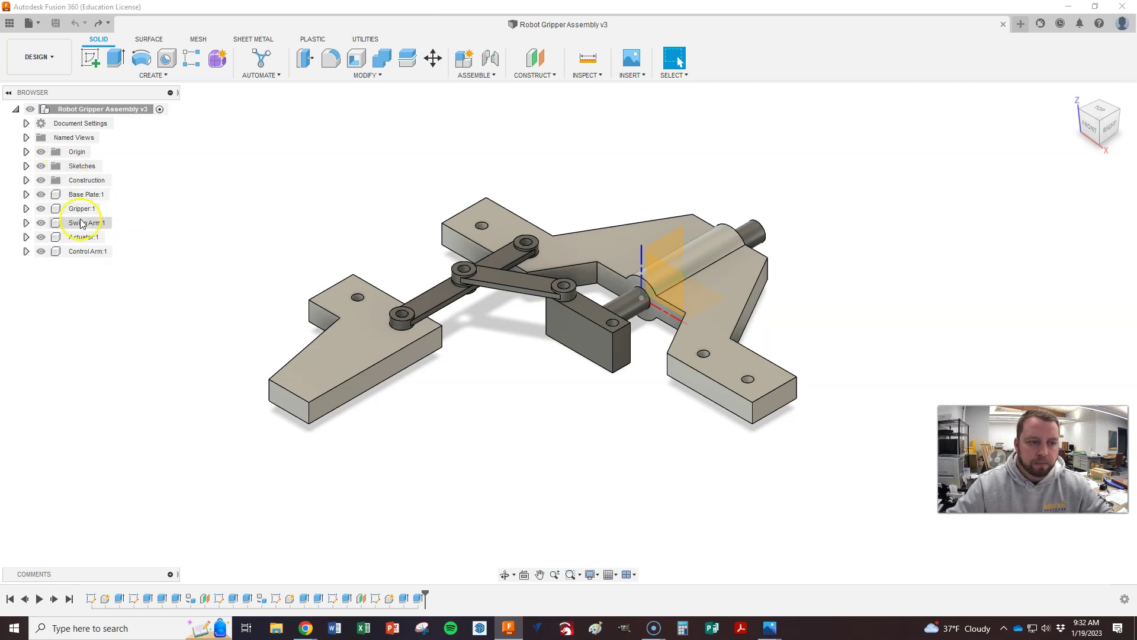
Step: Activate the top-level Robot Gripper Assembly and inspect the body inside Base Plate:1
click(160, 110)
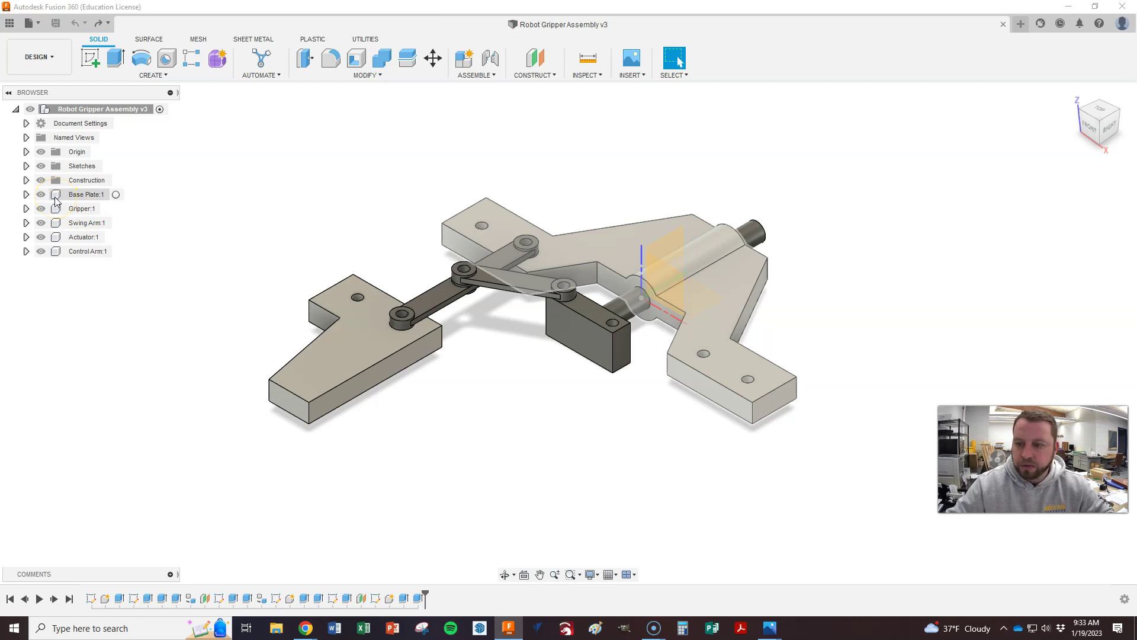
click(47, 111)
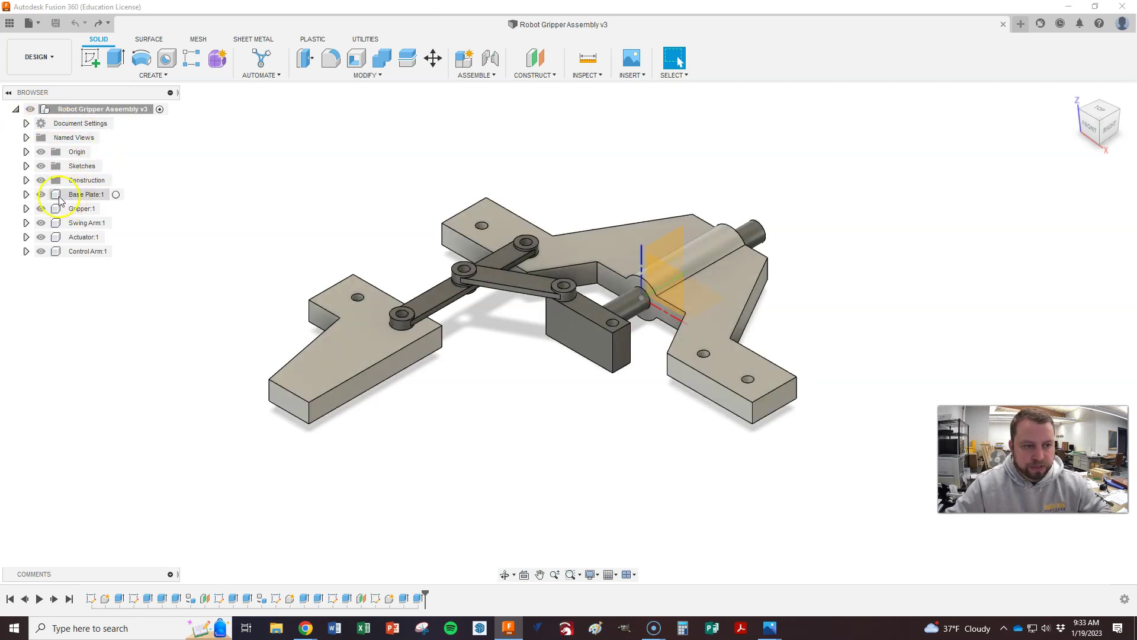
click(26, 195)
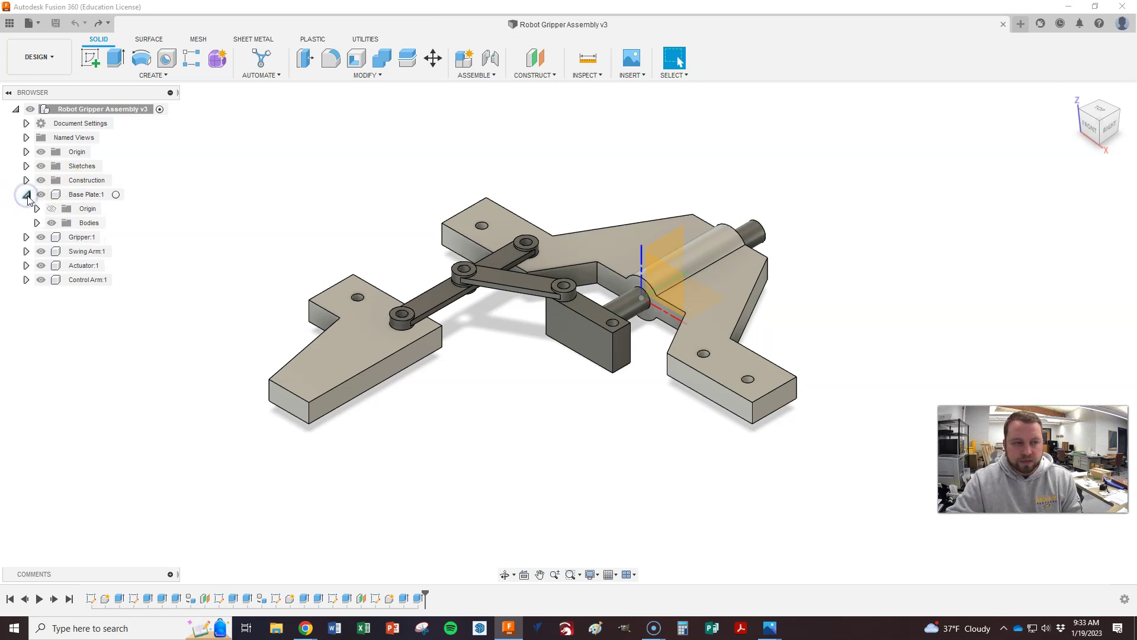
click(37, 224)
click(70, 245)
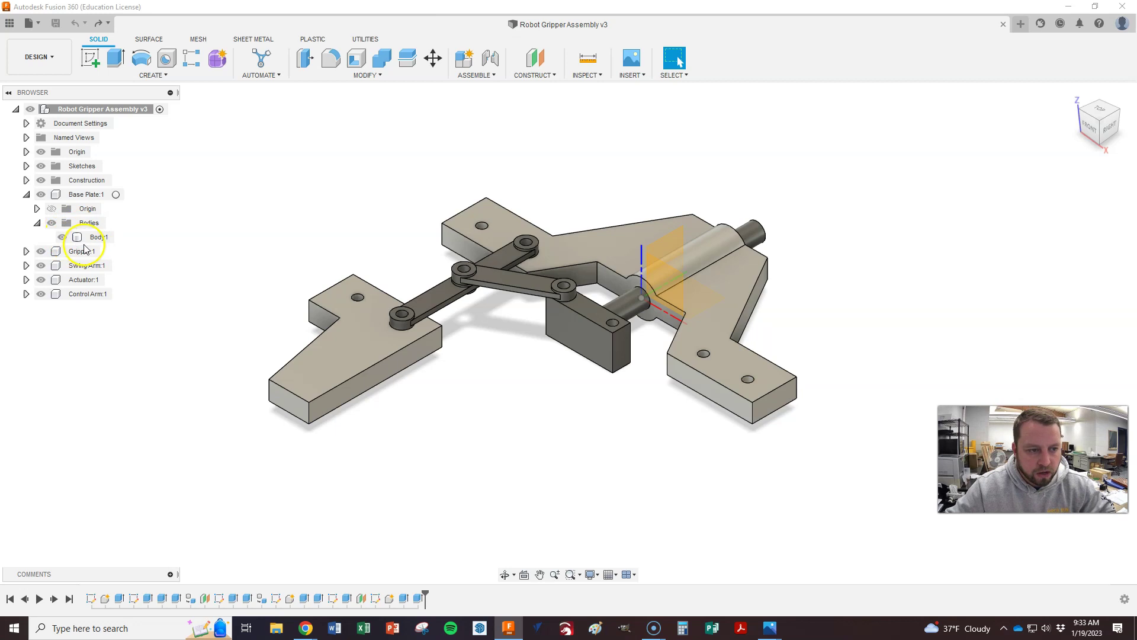
click(38, 224)
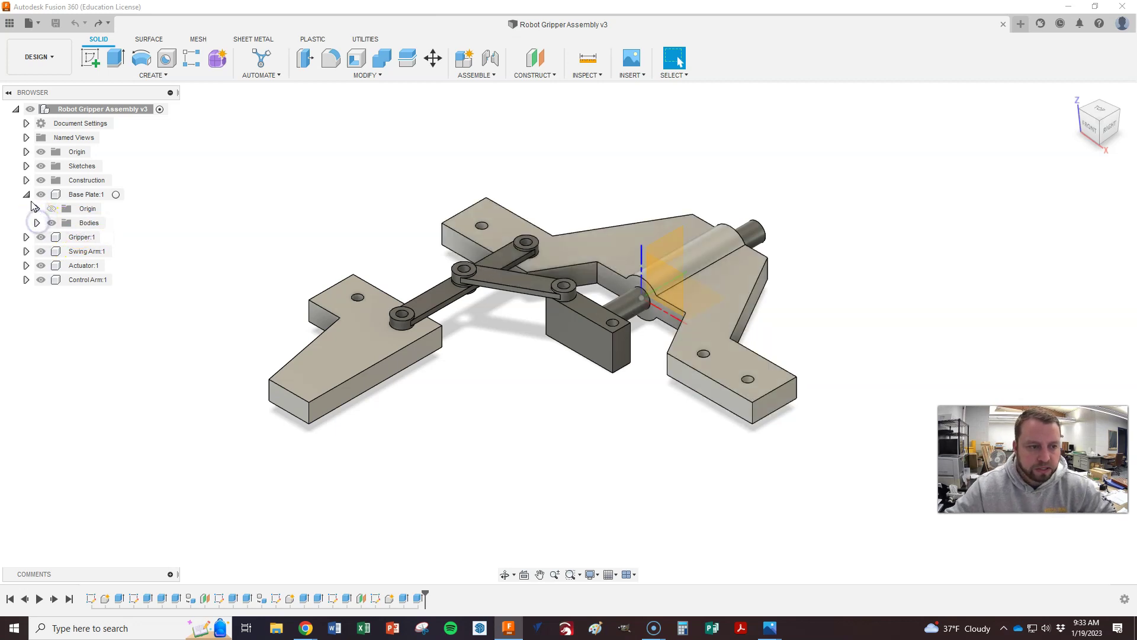
click(28, 195)
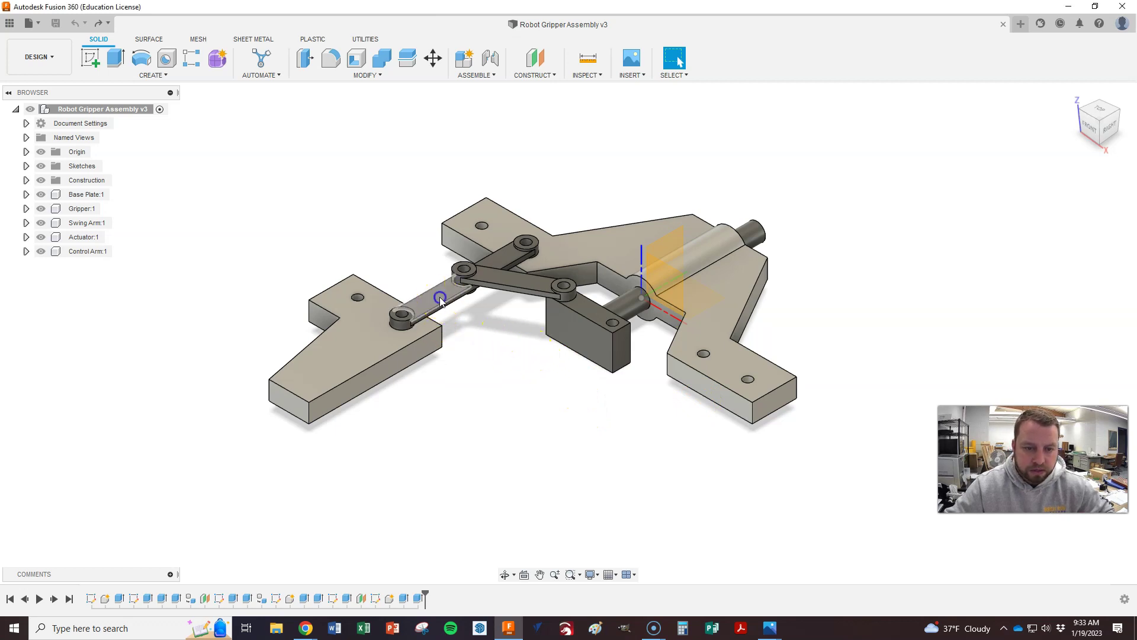
Step: Drag the swing arm and control arm out of place and try the Joint command
drag(436, 290, 273, 218)
drag(515, 284, 441, 453)
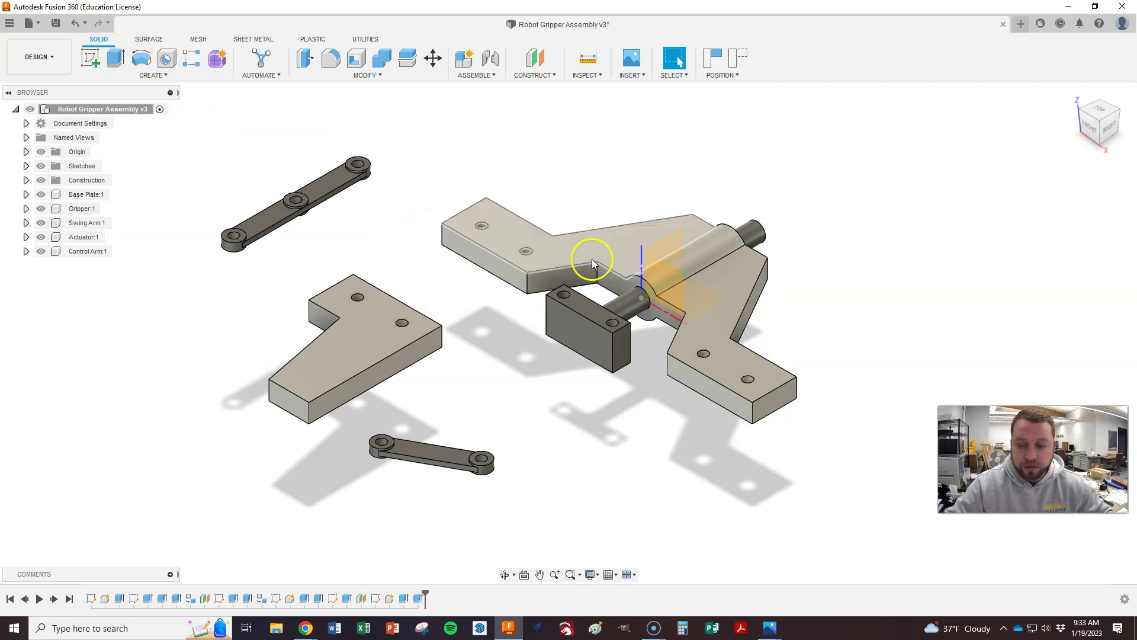
click(476, 76)
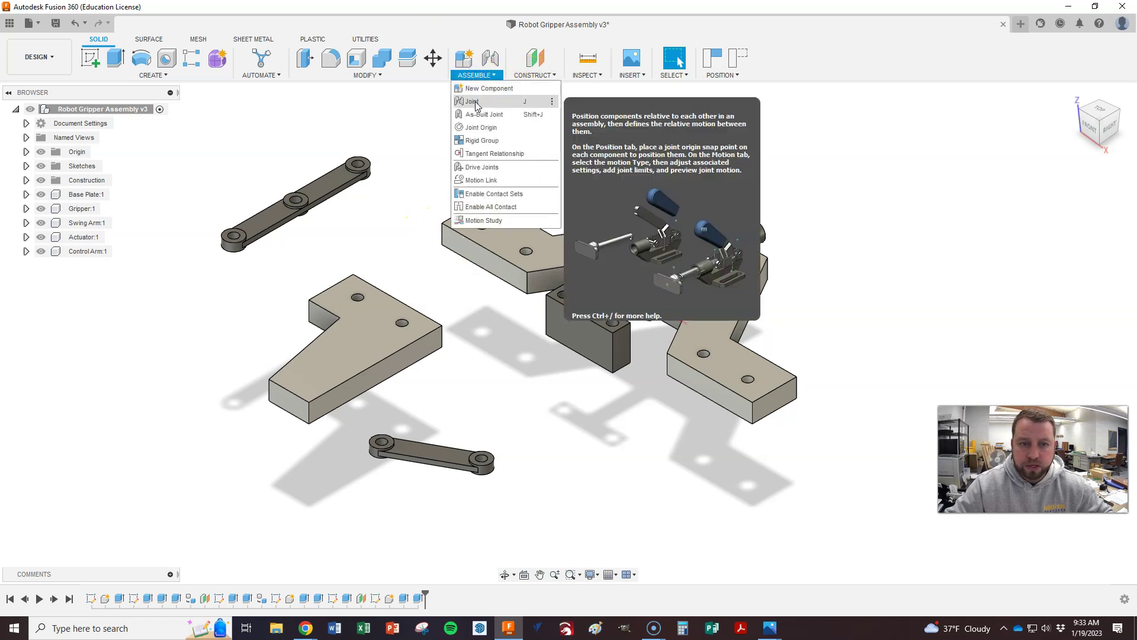
click(473, 101)
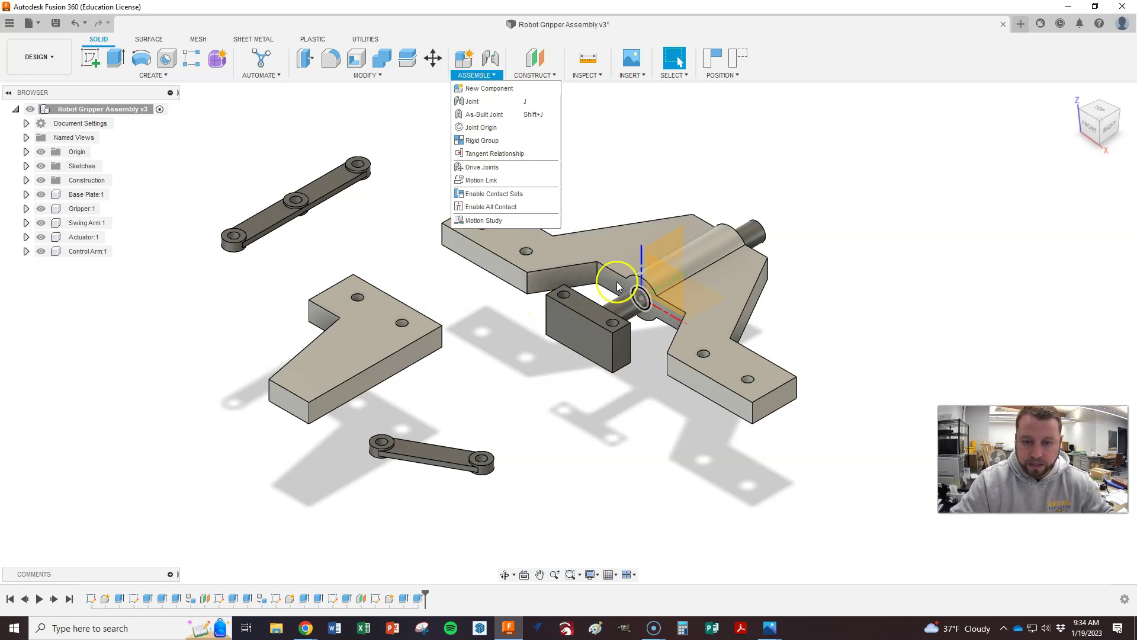
click(661, 295)
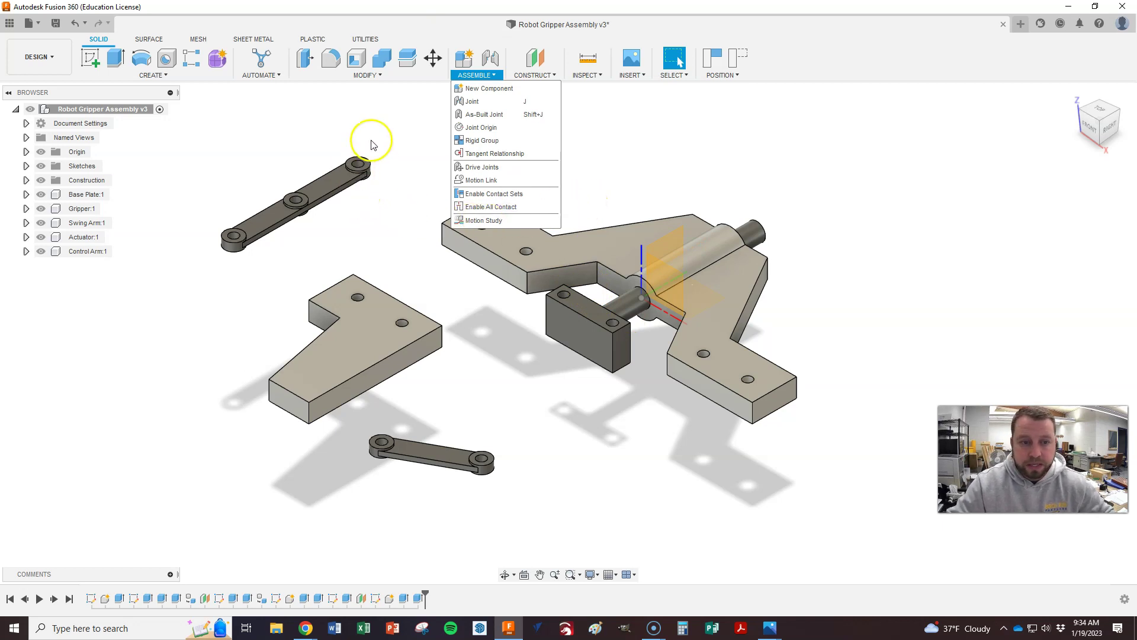
click(474, 108)
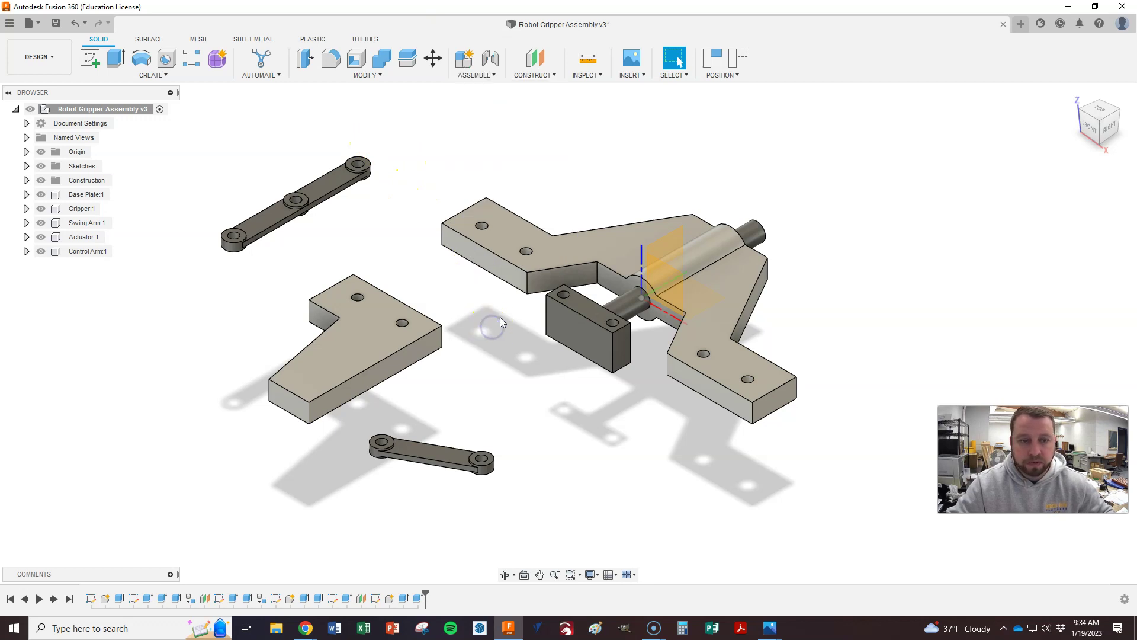
Step: Undo both arm moves and start an As-Built Joint from the Assemble menu
click(74, 25)
click(74, 25)
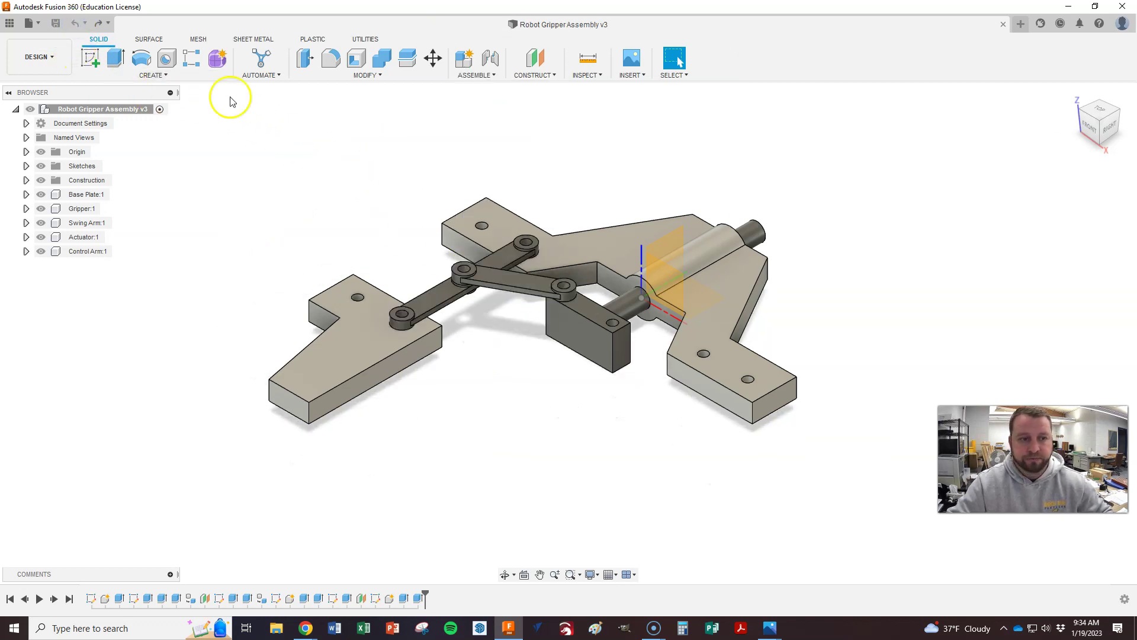
click(478, 76)
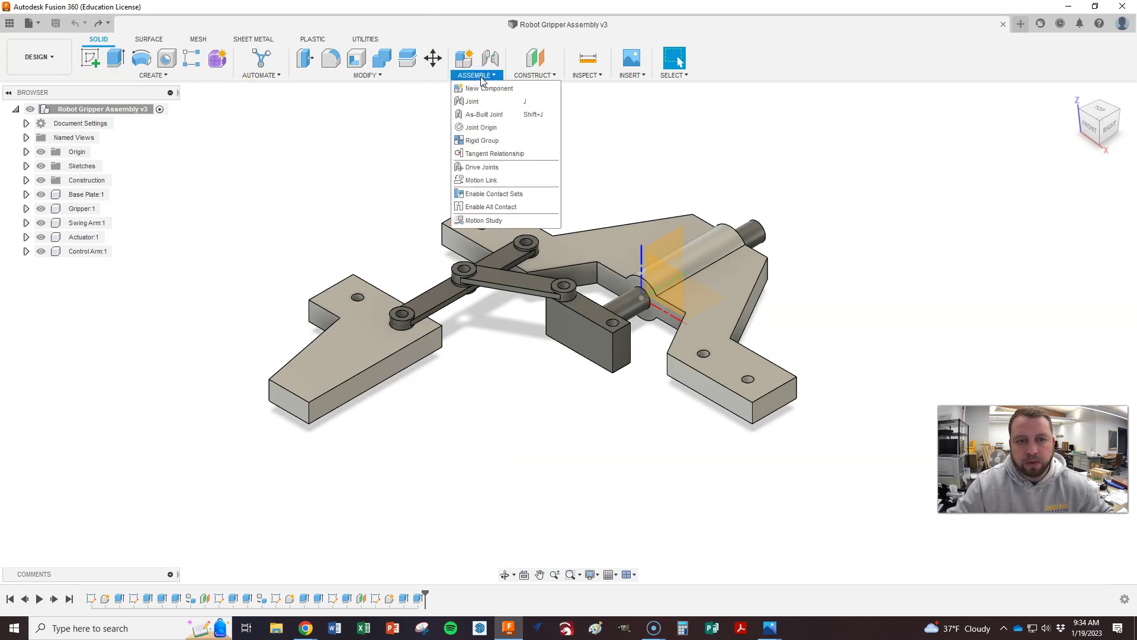
click(485, 115)
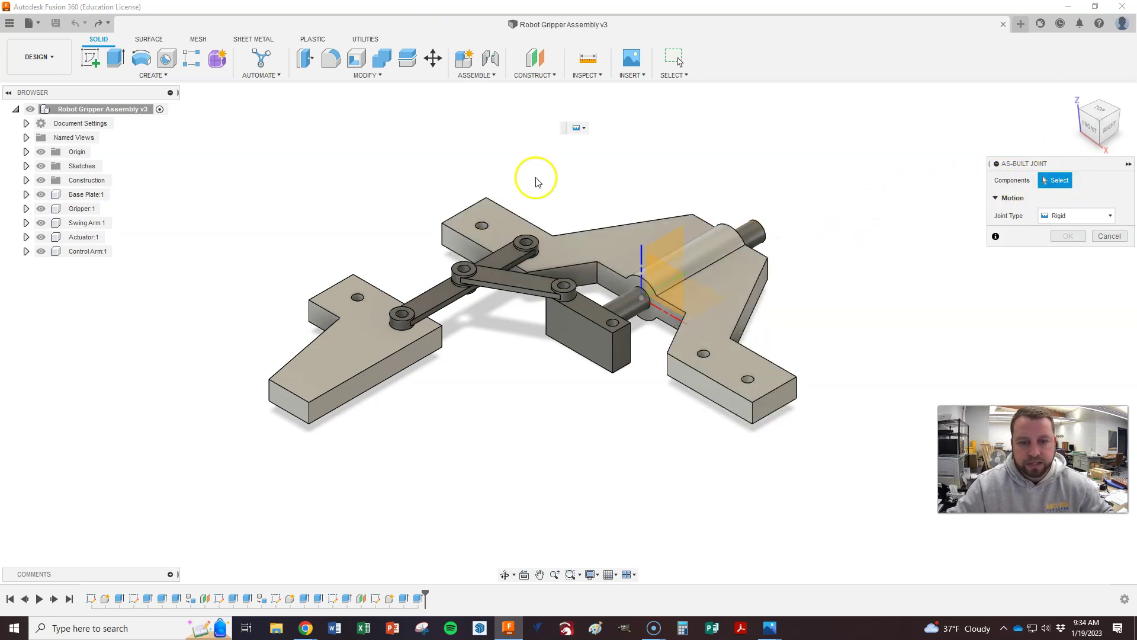
Step: Pick Swing Arm and Base Plate as the joint components and set the type to Revolute
click(508, 249)
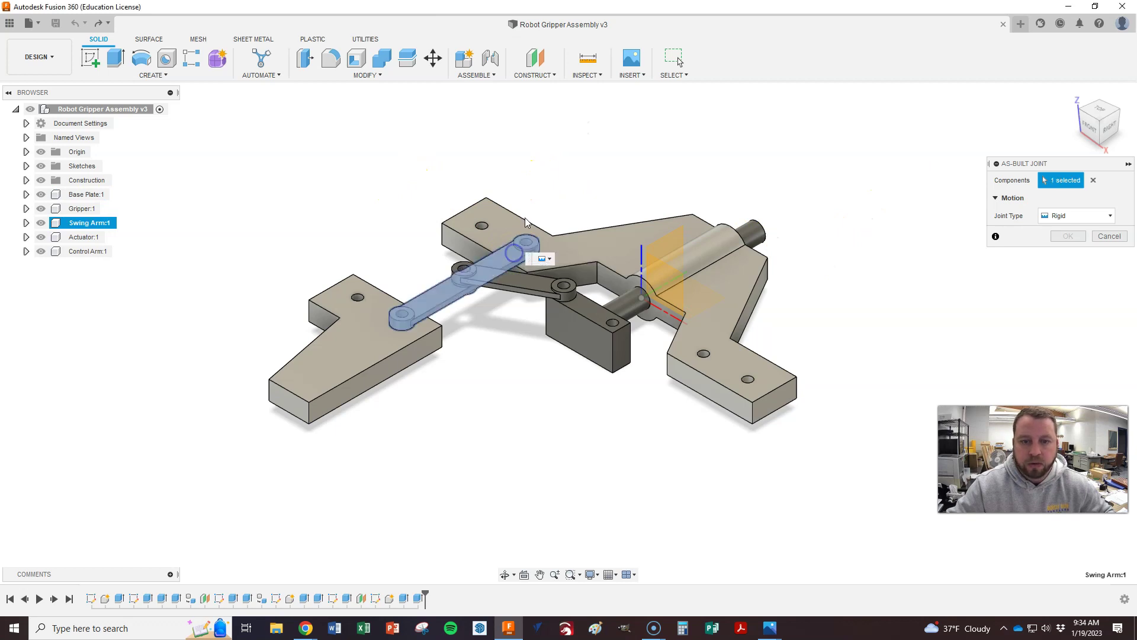
click(577, 245)
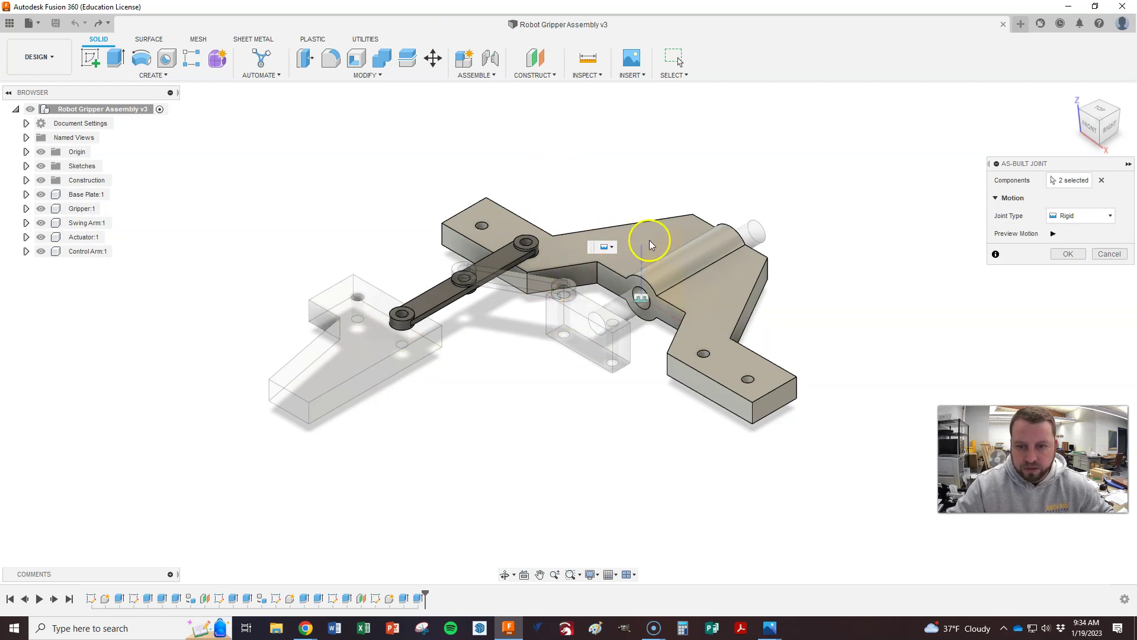
click(1079, 223)
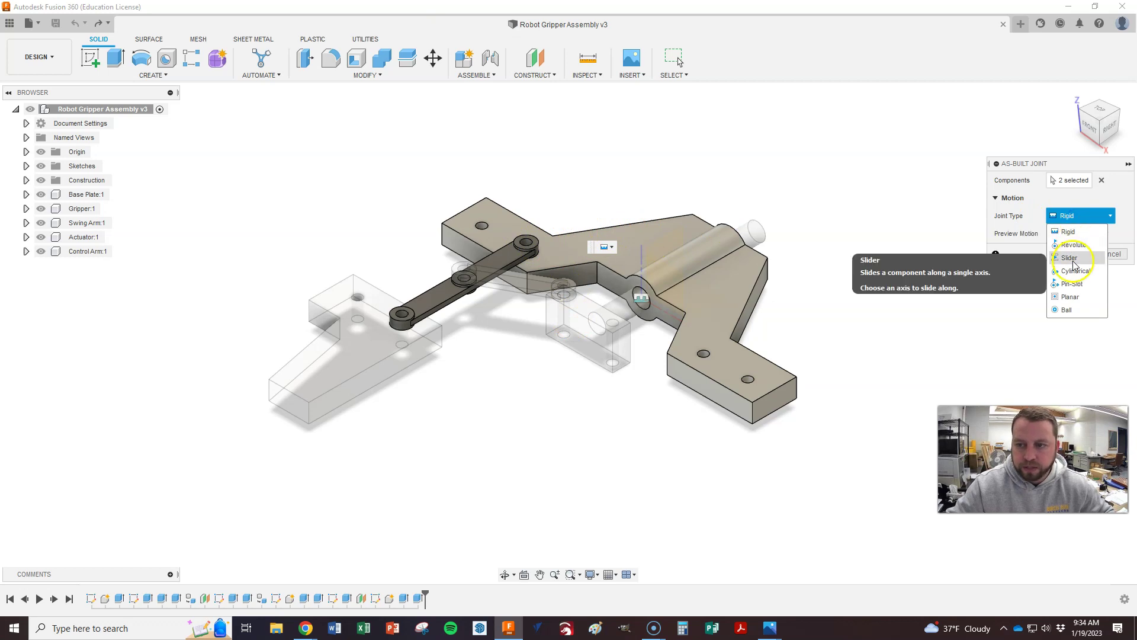
click(1073, 245)
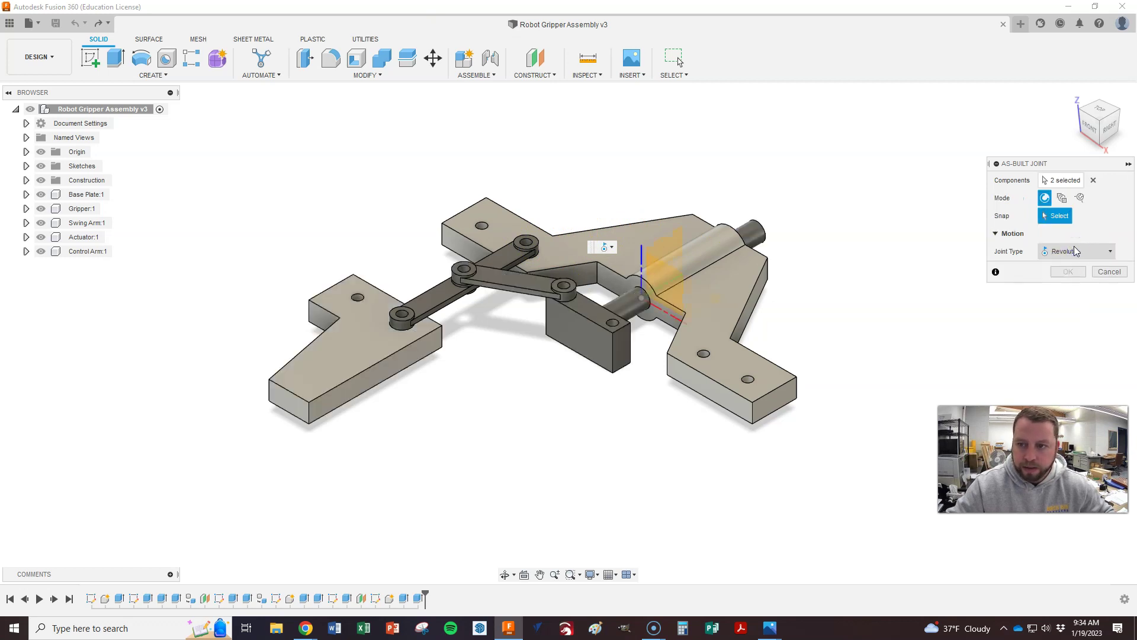
click(1048, 237)
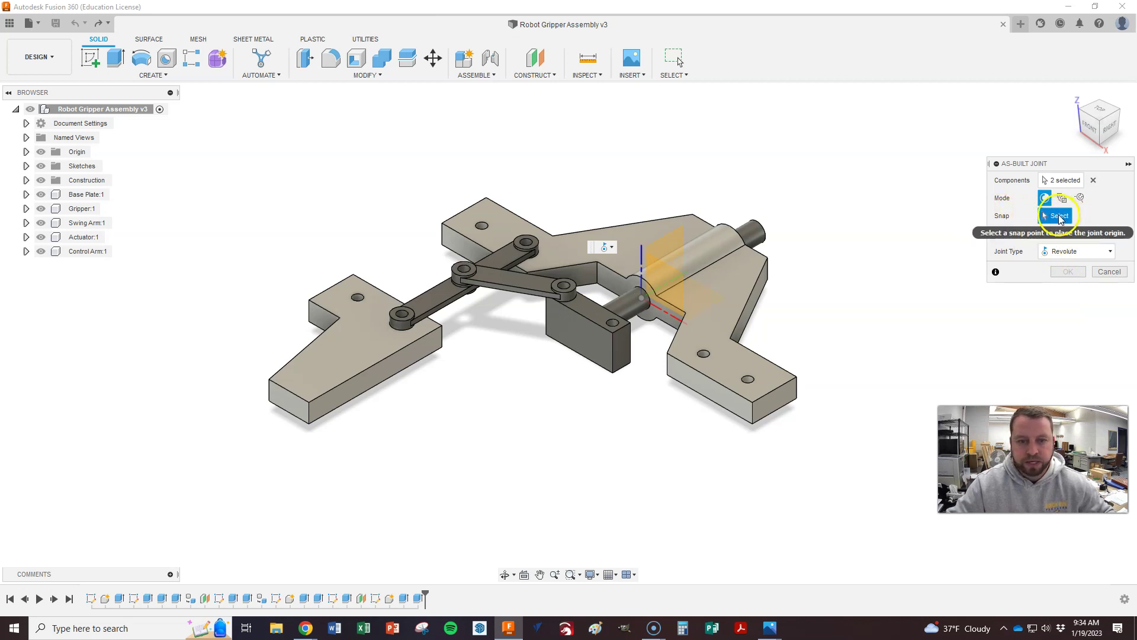
scroll(527, 237, up, 5)
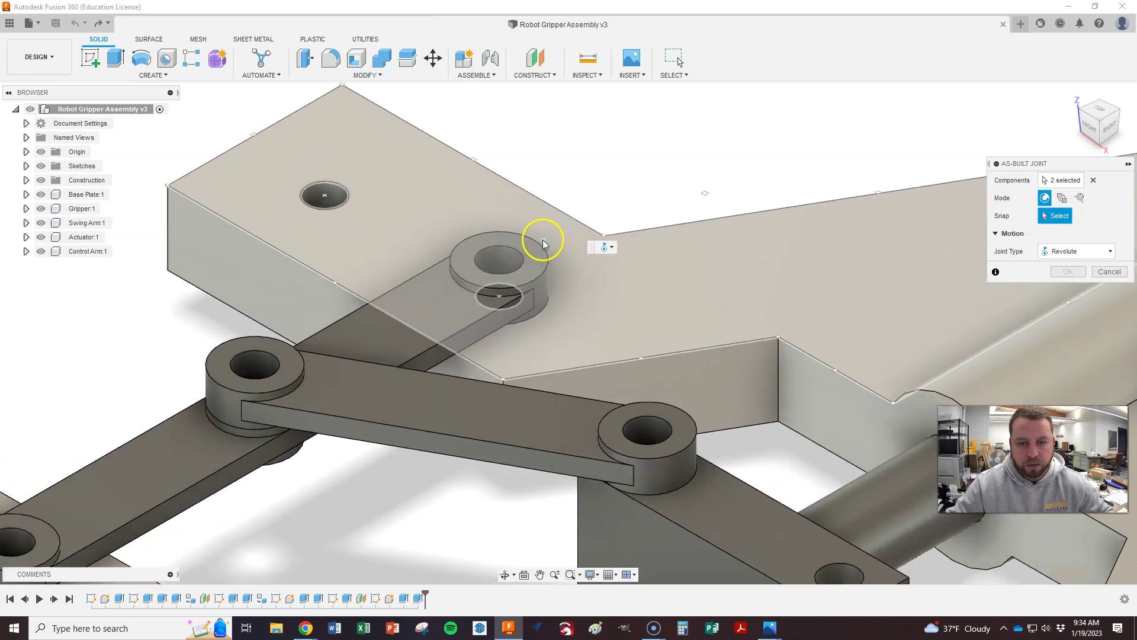
scroll(540, 243, up, 2)
scroll(535, 233, up, 2)
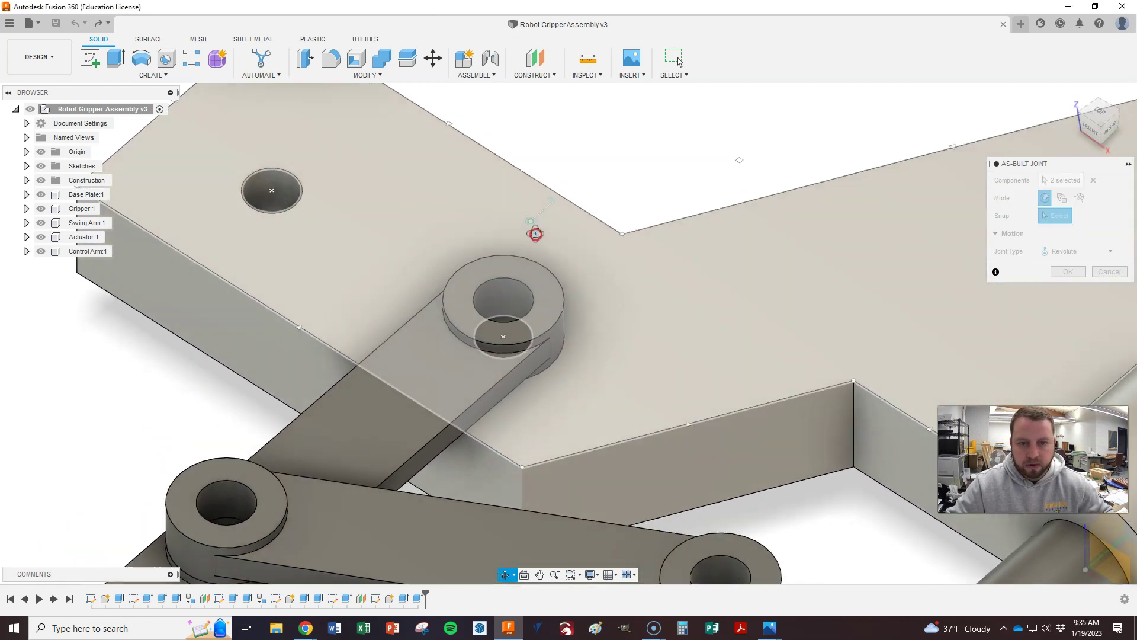
scroll(533, 240, up, 3)
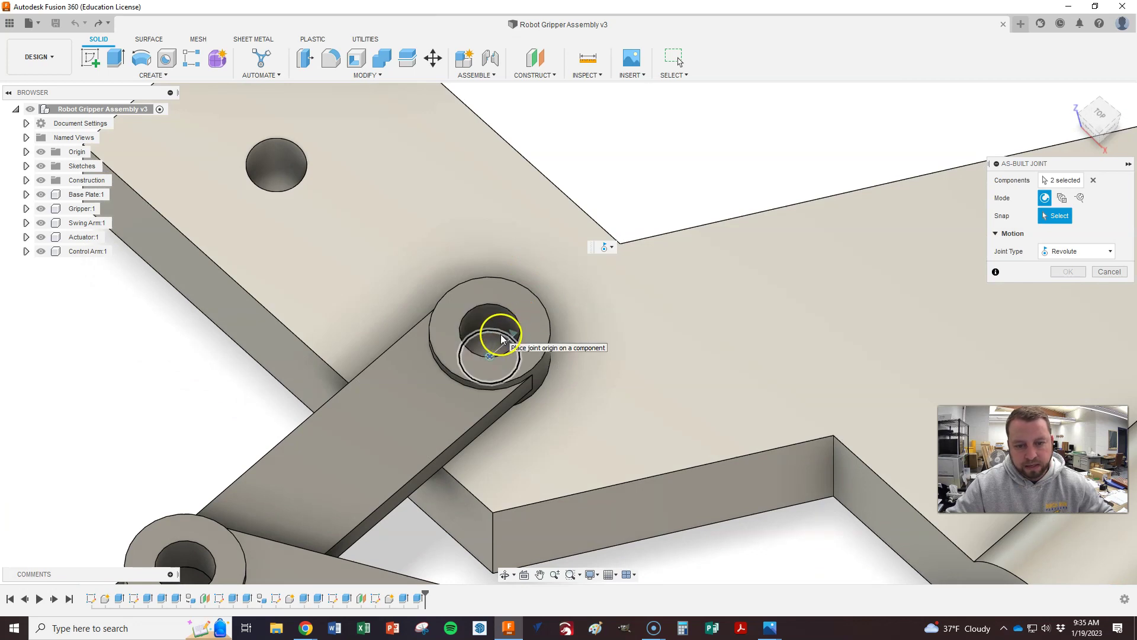
Step: Snap the joint to the swing-arm pivot hole, preview the rotation, and create it
click(501, 339)
scroll(485, 316, down, 8)
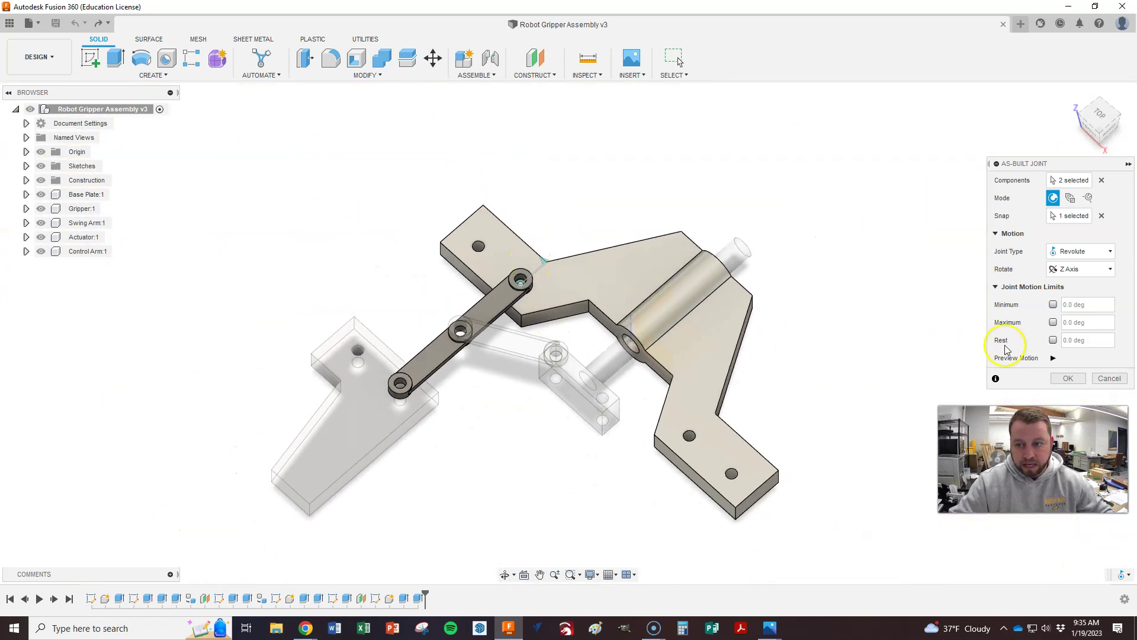
click(1052, 357)
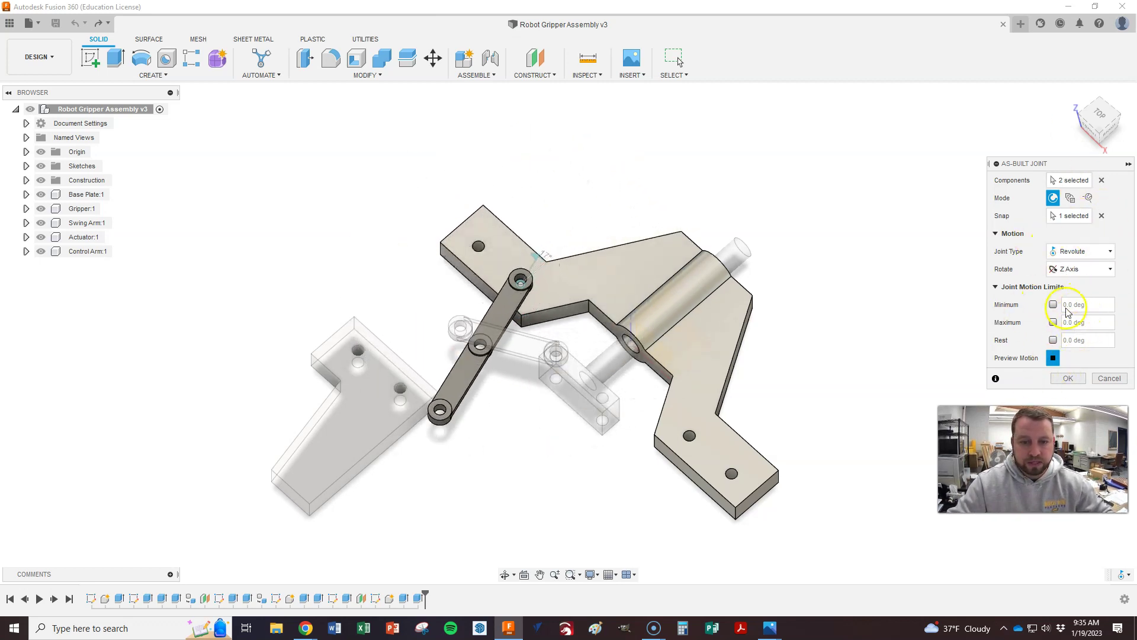
click(1053, 359)
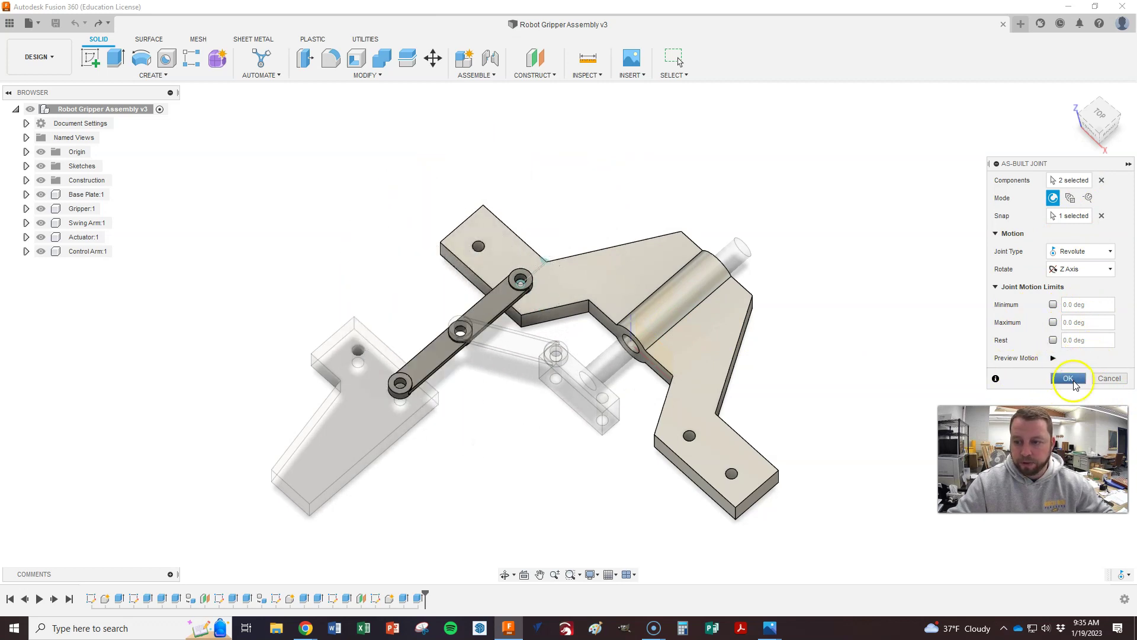
click(1068, 378)
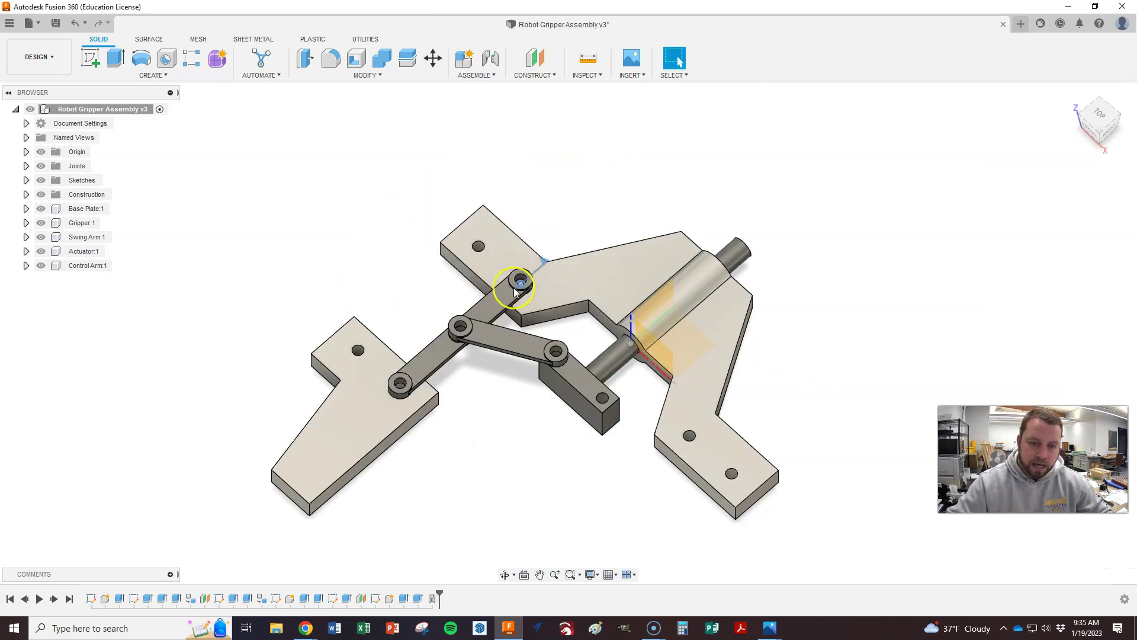
Step: Swing the linkage to test the new revolute joint, then undo the motion
mouse_move(495, 302)
mouse_down()
mouse_move(445, 343)
mouse_move(457, 370)
mouse_move(489, 296)
mouse_move(464, 297)
mouse_move(488, 300)
mouse_move(492, 287)
mouse_move(485, 300)
mouse_move(511, 302)
mouse_up()
click(538, 316)
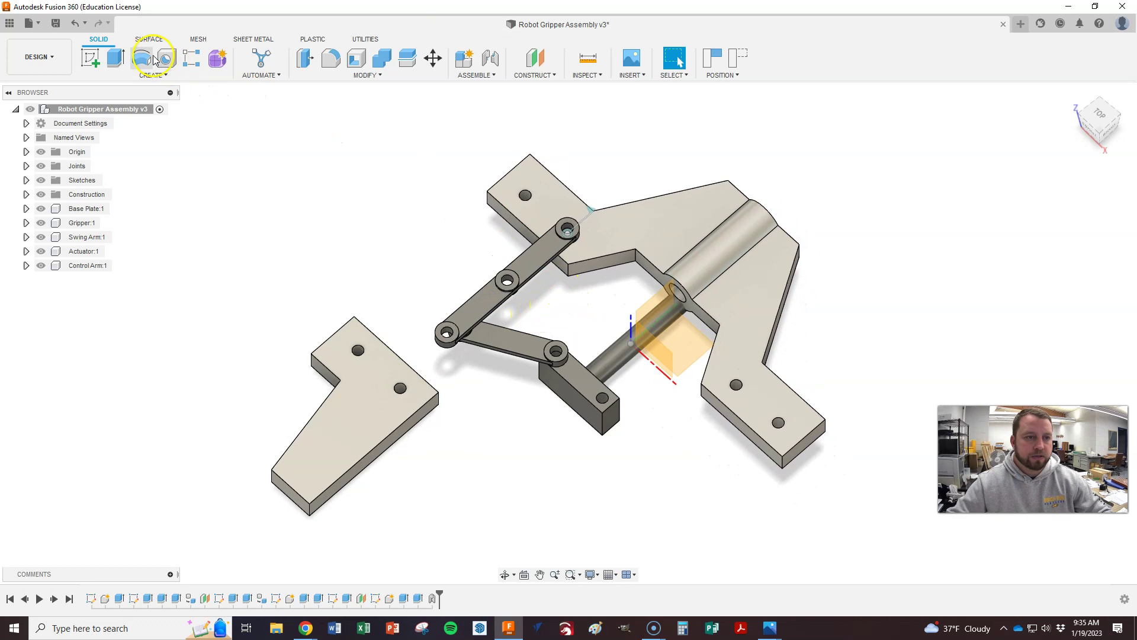
click(75, 23)
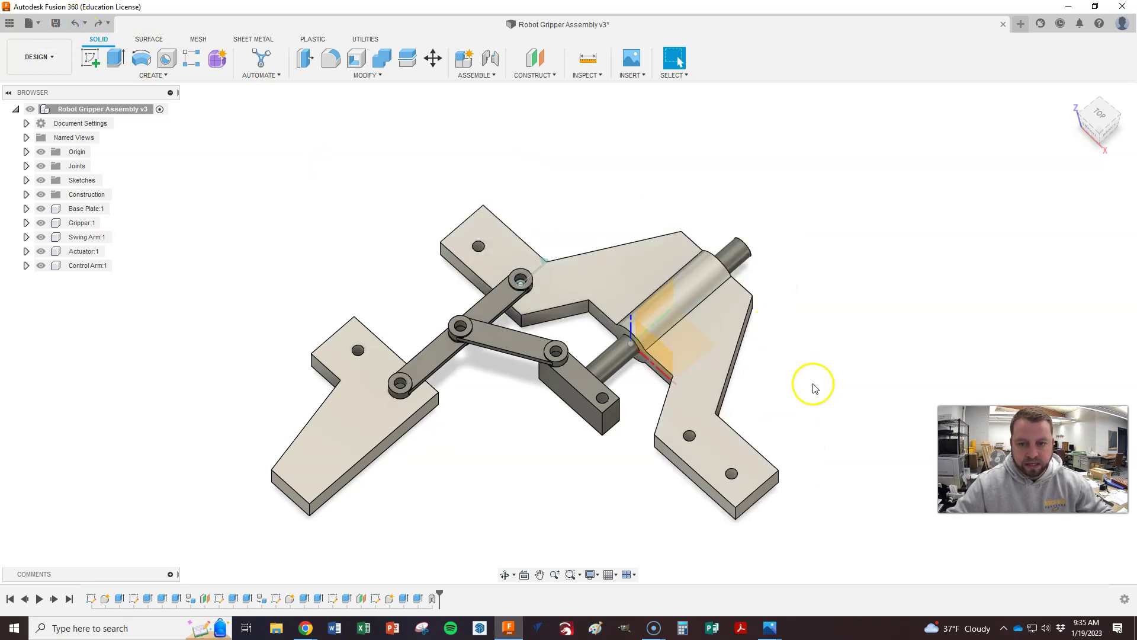
Step: Ground Base Plate:1, then test-drag the swing arm and undo back to the original pose
shift+middle_drag(802, 422, 560, 441)
scroll(563, 443, up, 2)
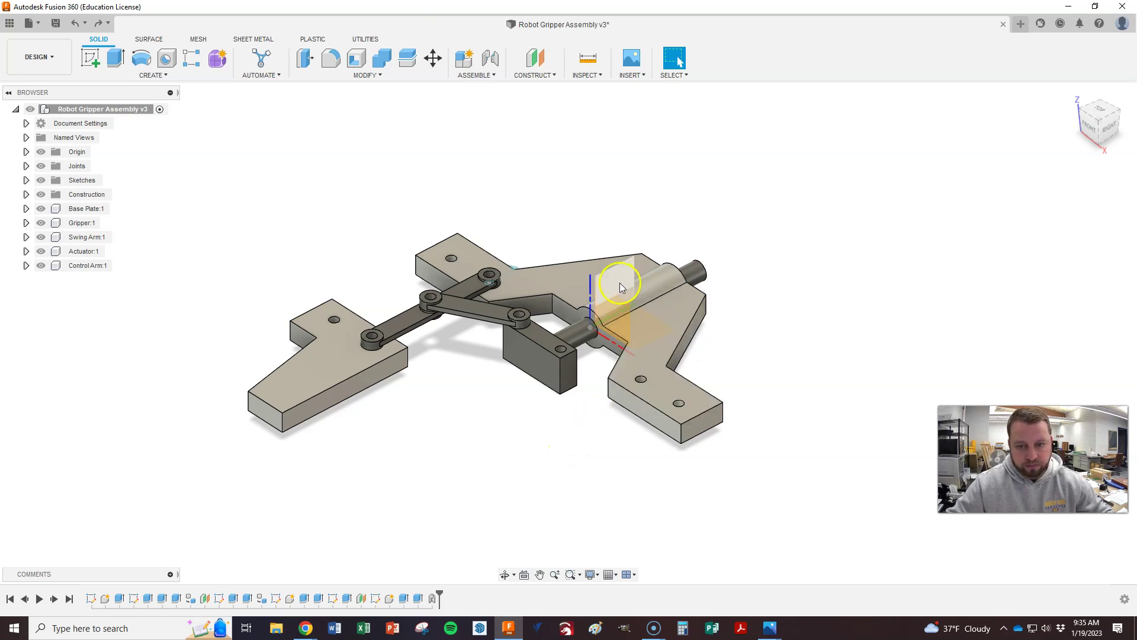
right_click(74, 212)
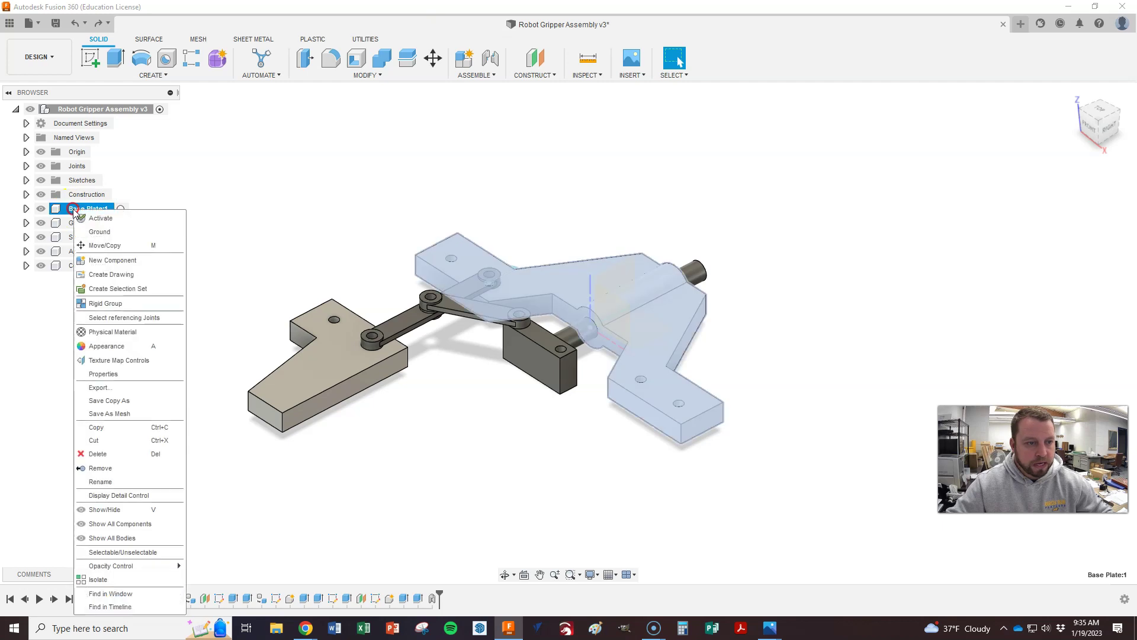
click(106, 232)
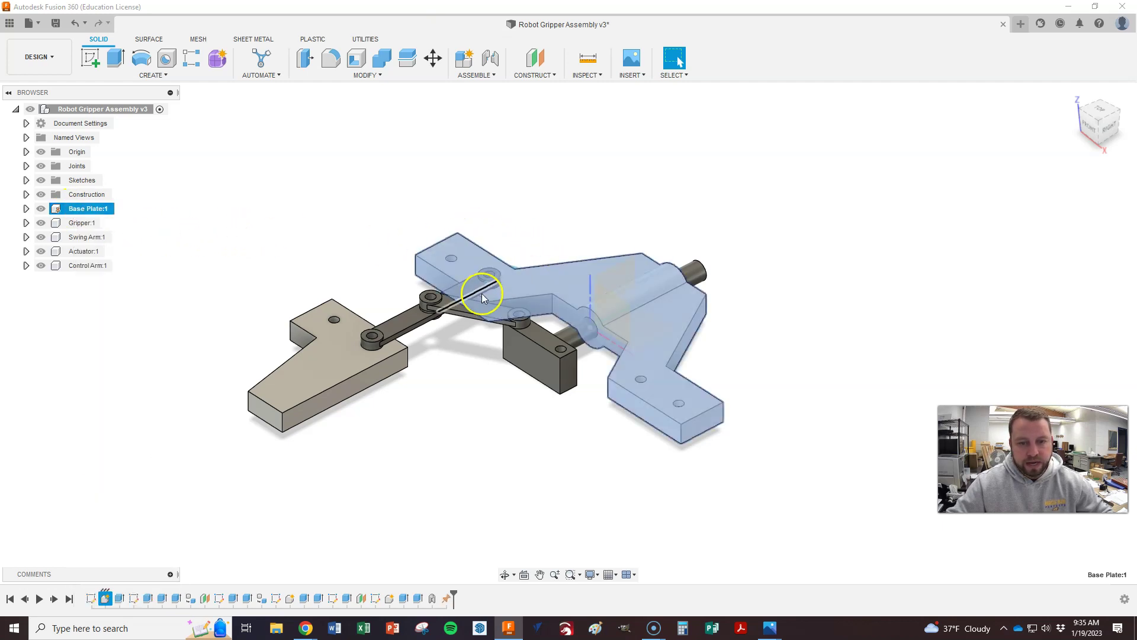
click(429, 343)
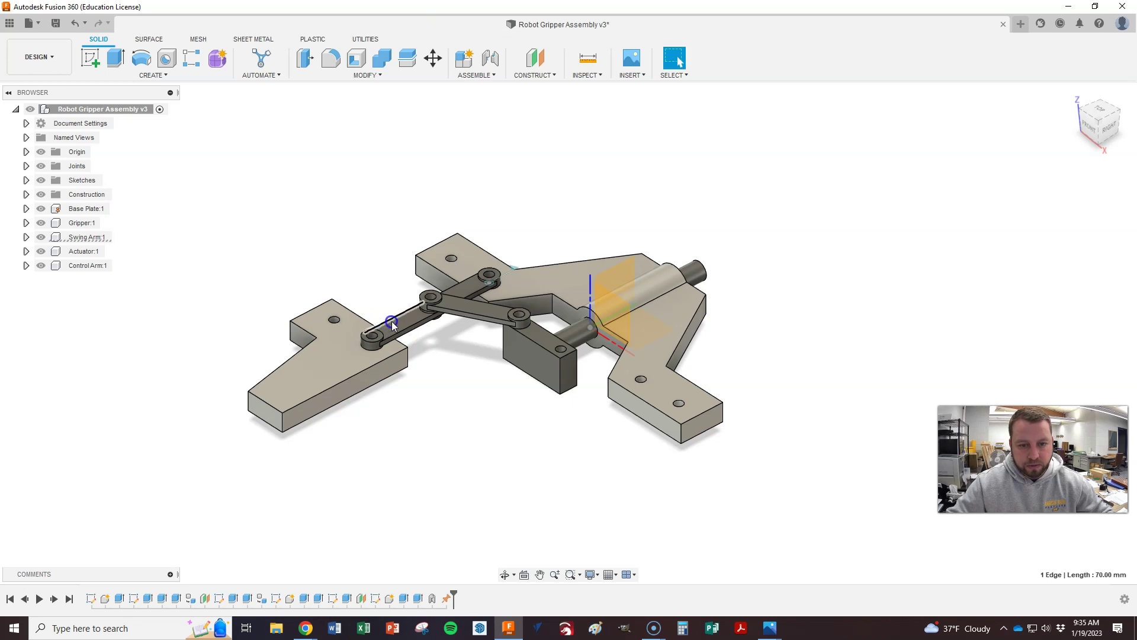
drag(393, 325, 457, 409)
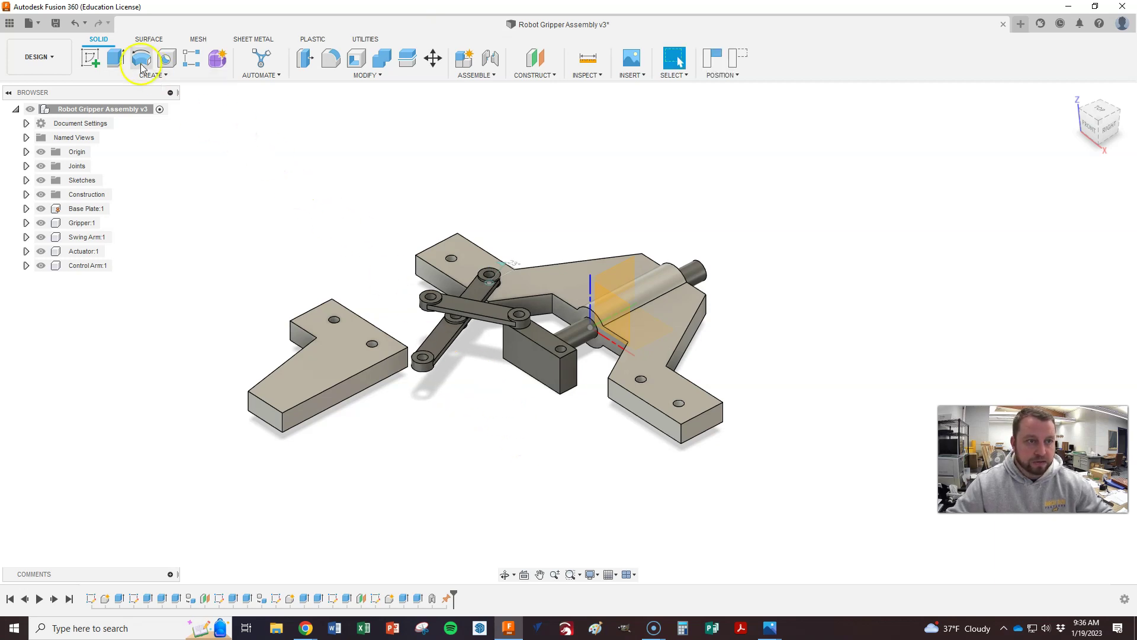
click(74, 23)
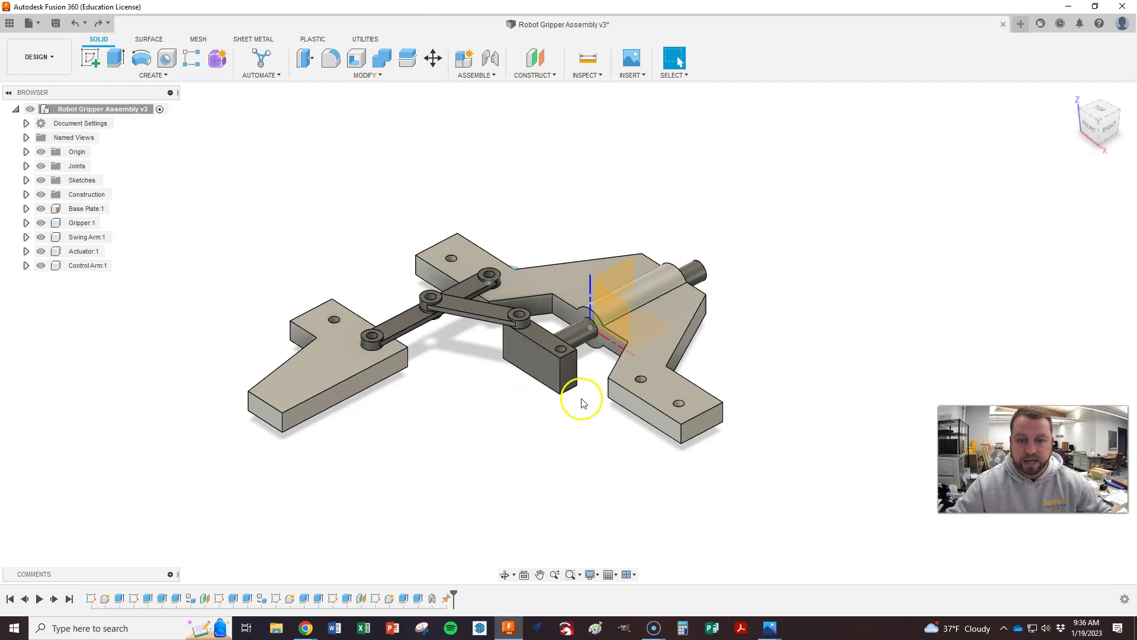
Step: Start an As-Built Joint and select the Gripper and Swing Arm as its components
click(496, 279)
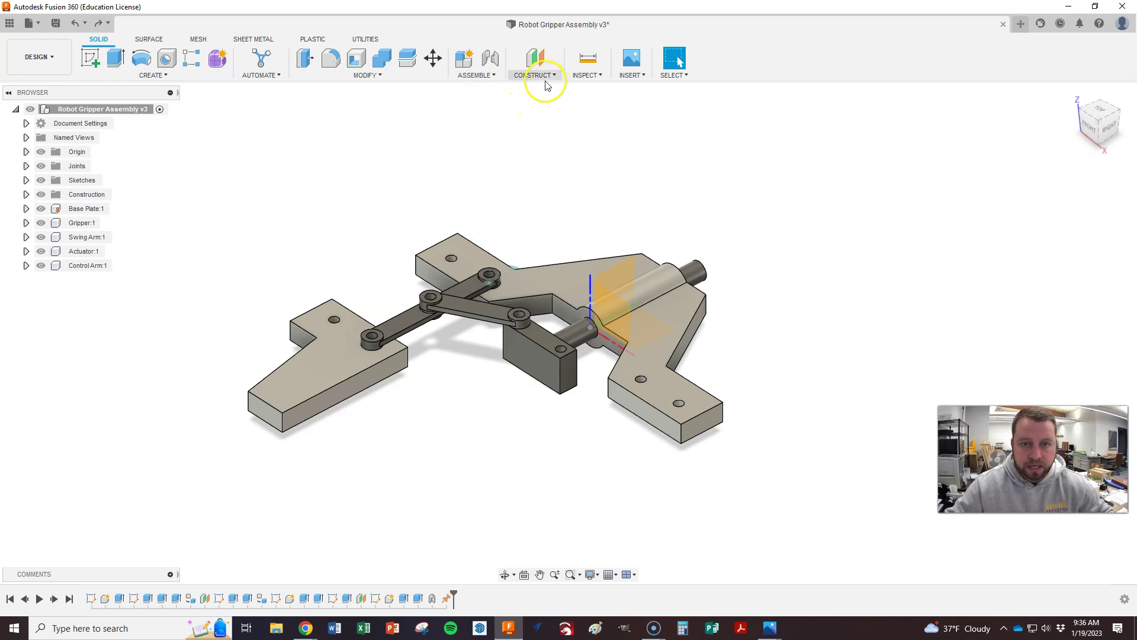
click(475, 75)
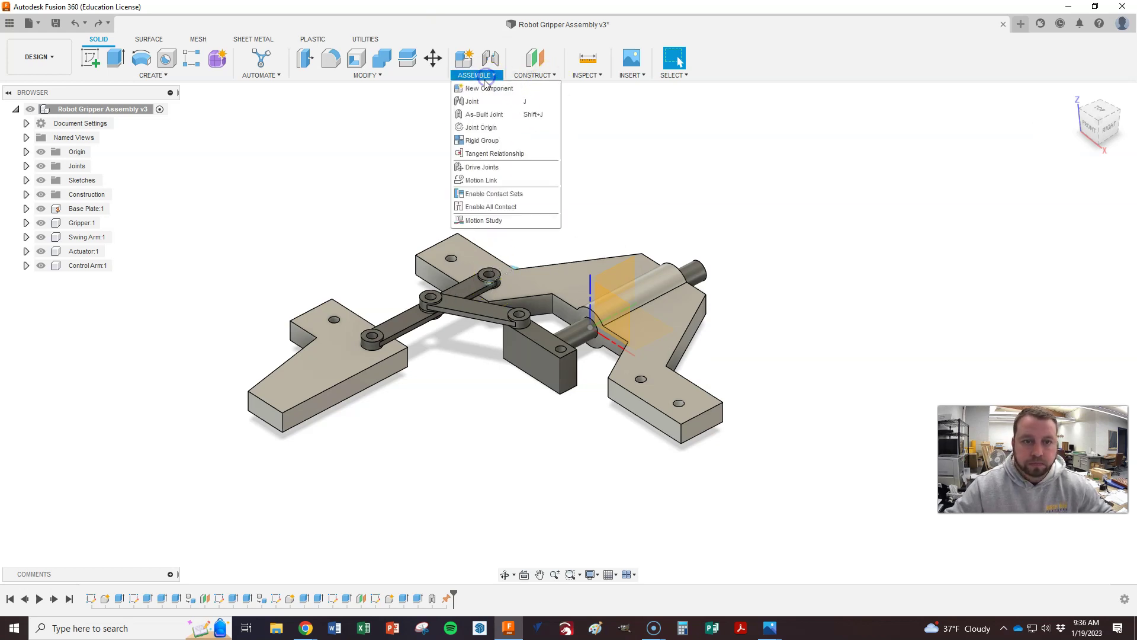
click(533, 114)
click(368, 341)
scroll(365, 346, up, 5)
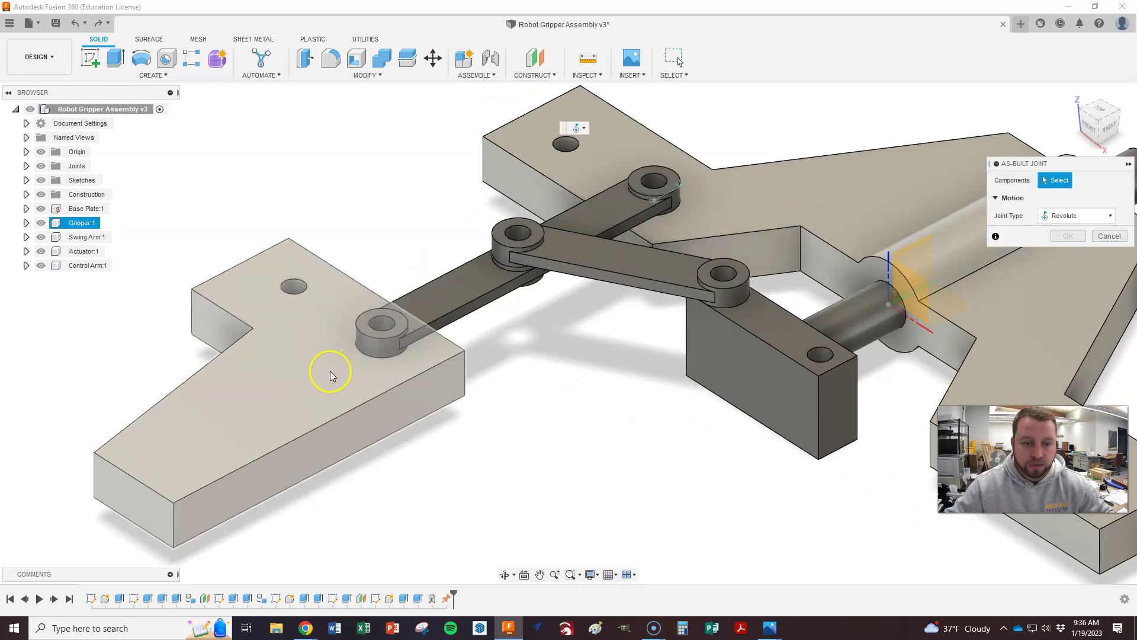
click(329, 371)
click(448, 315)
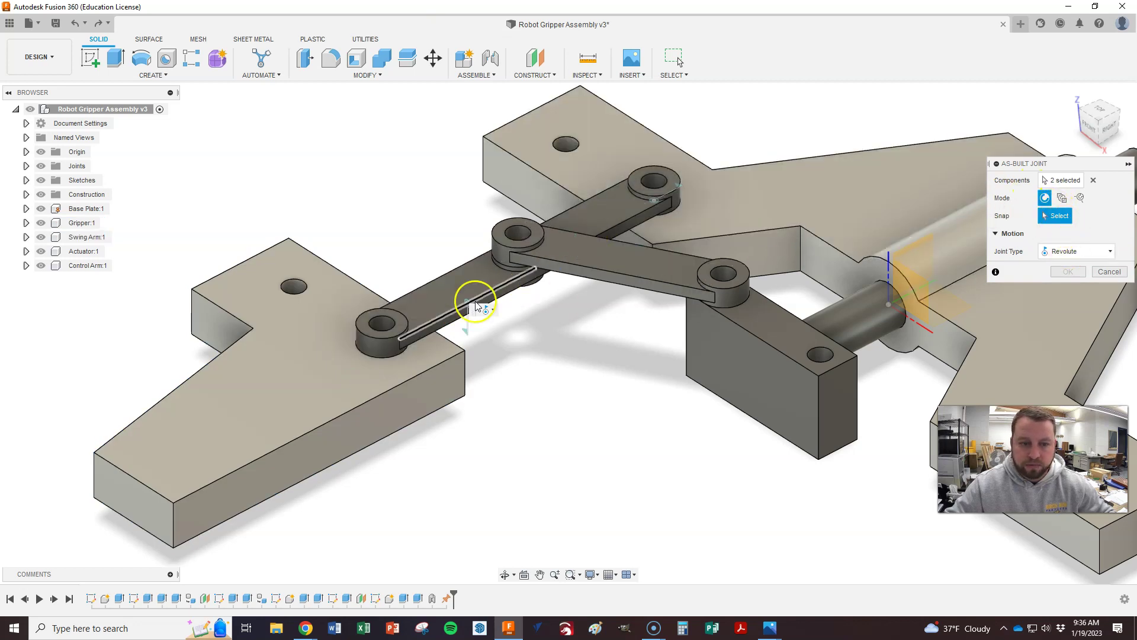
Step: Snap the revolute joint to the swing arm's end pin-hole centre and confirm it
scroll(373, 317, up, 5)
shift+middle_drag(373, 317, 355, 331)
scroll(350, 342, up, 3)
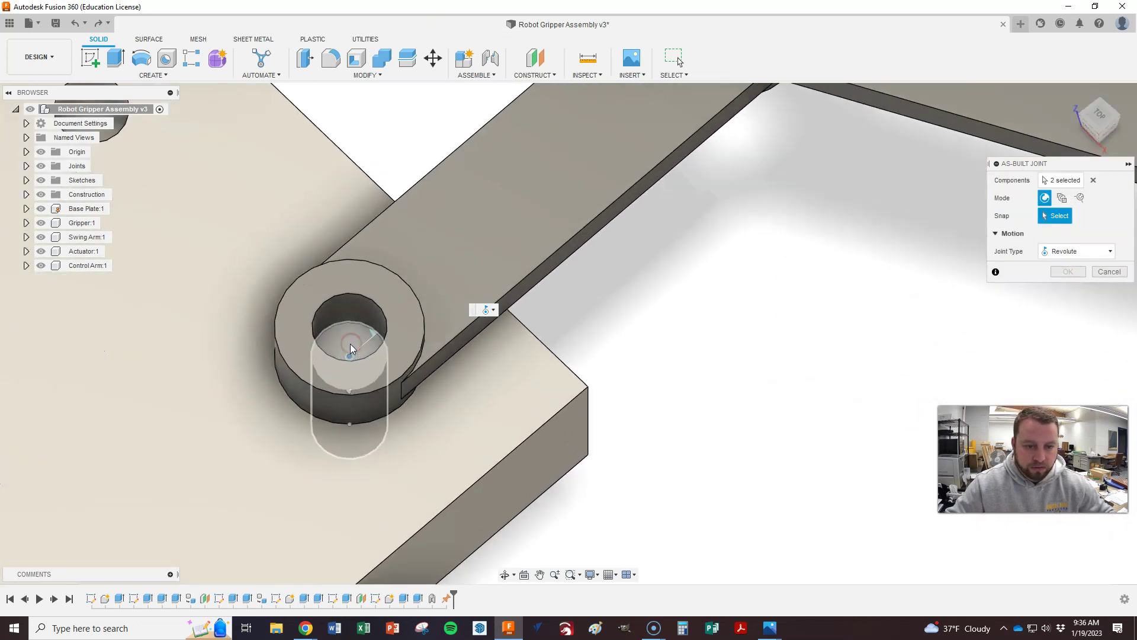
click(364, 330)
scroll(364, 330, down, 10)
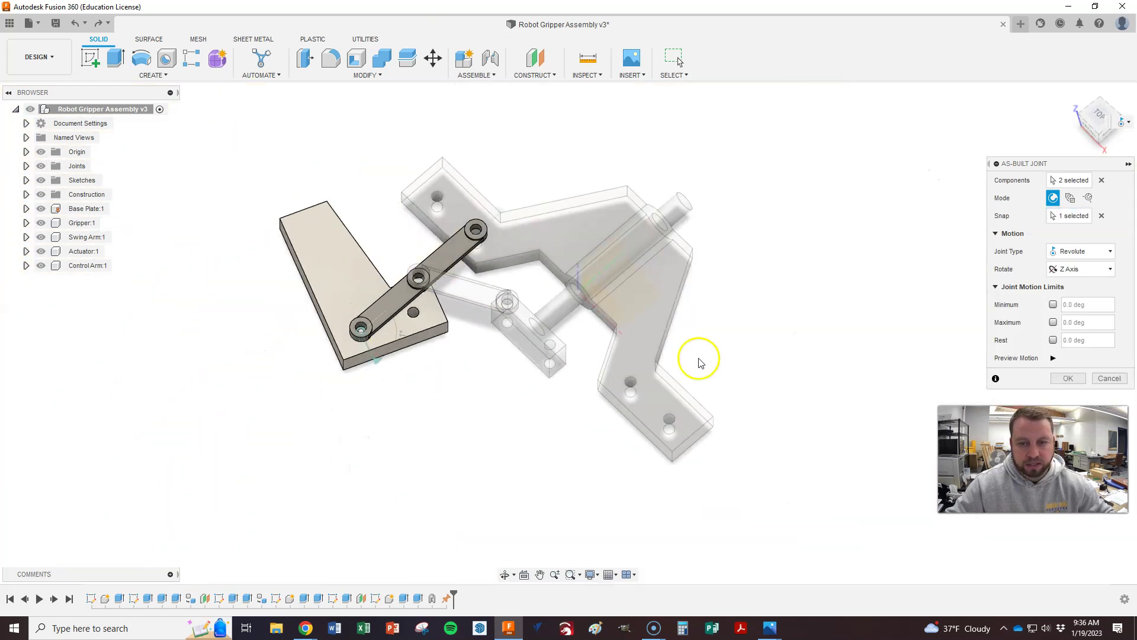
click(1068, 378)
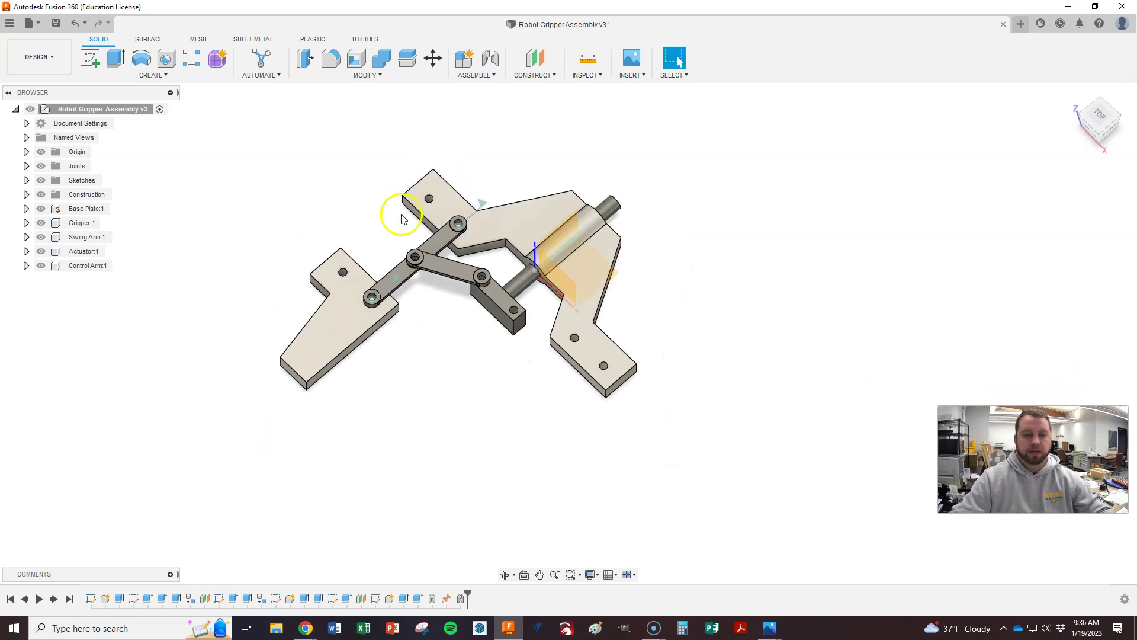
Step: With Shift+J, pin Control Arm to Swing Arm by a revolute joint at the middle hole
scroll(402, 234, up, 5)
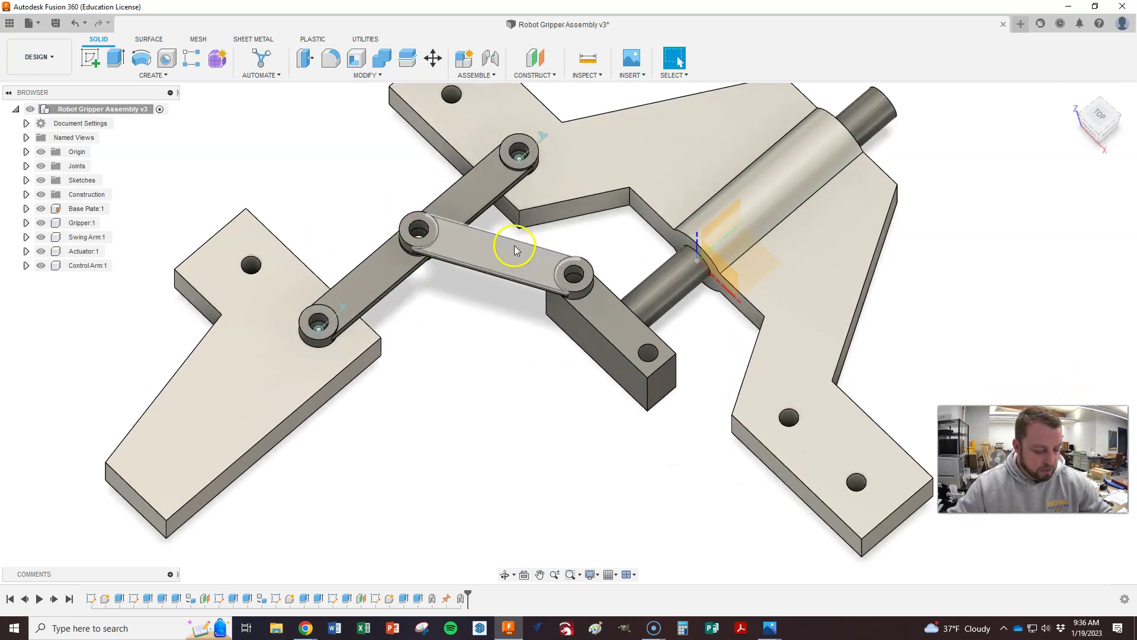
key(shift+j)
click(514, 247)
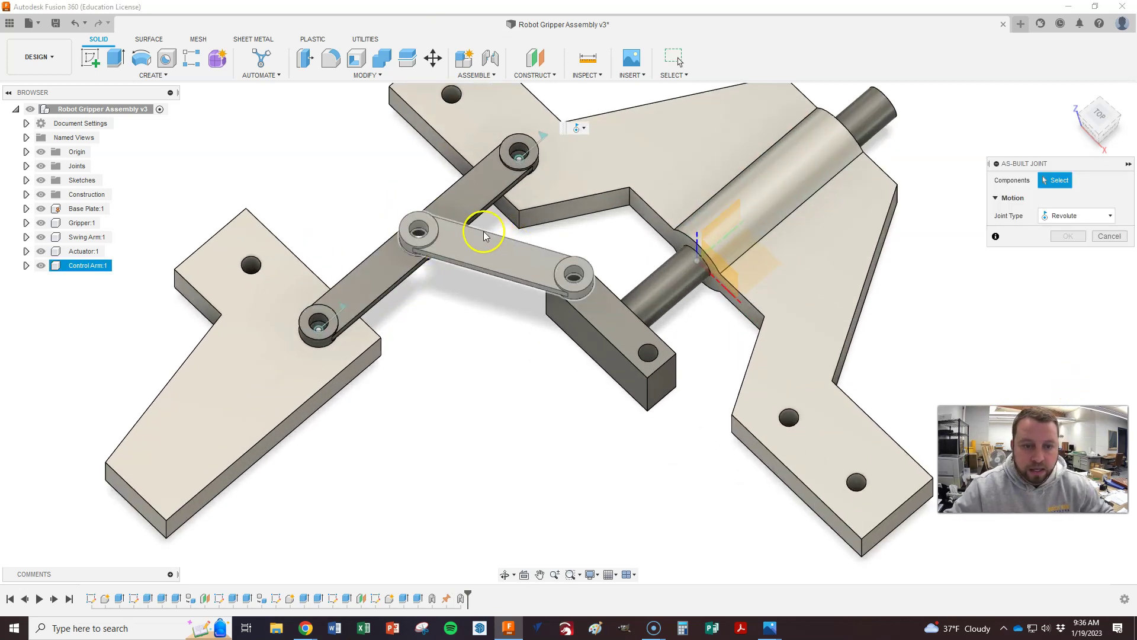
click(468, 207)
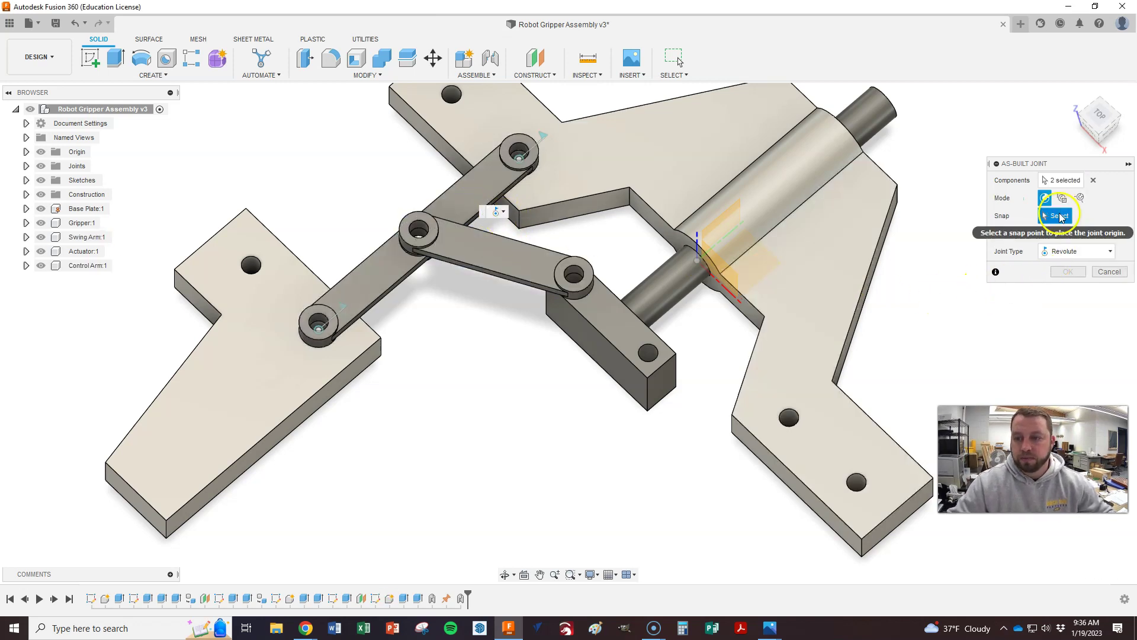
click(1064, 251)
scroll(418, 230, up, 3)
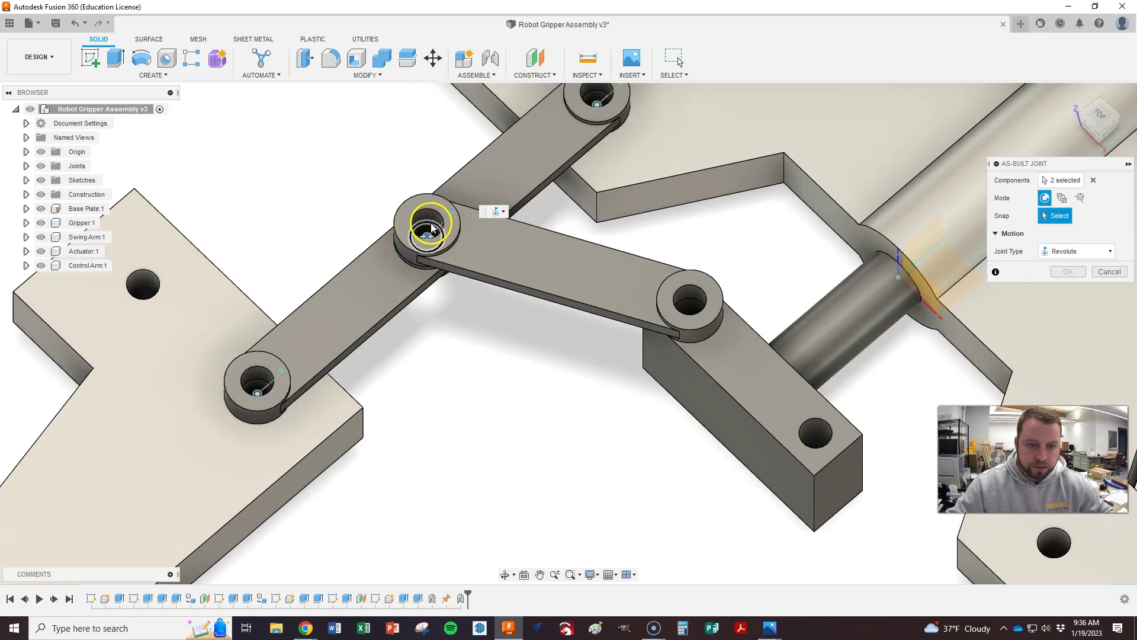
click(430, 228)
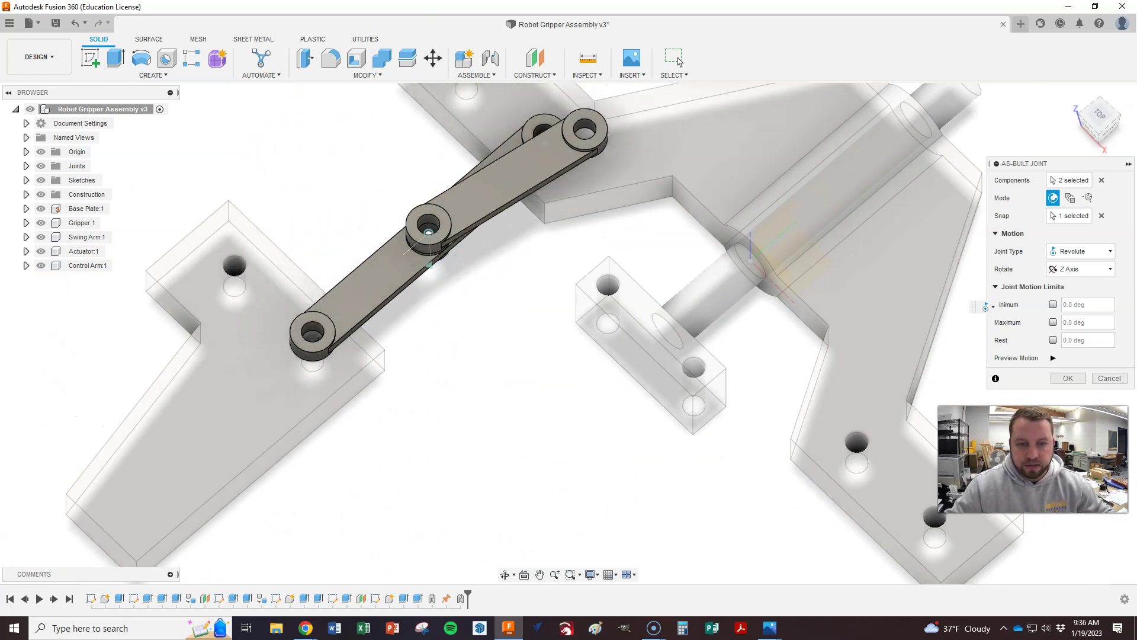
click(1069, 379)
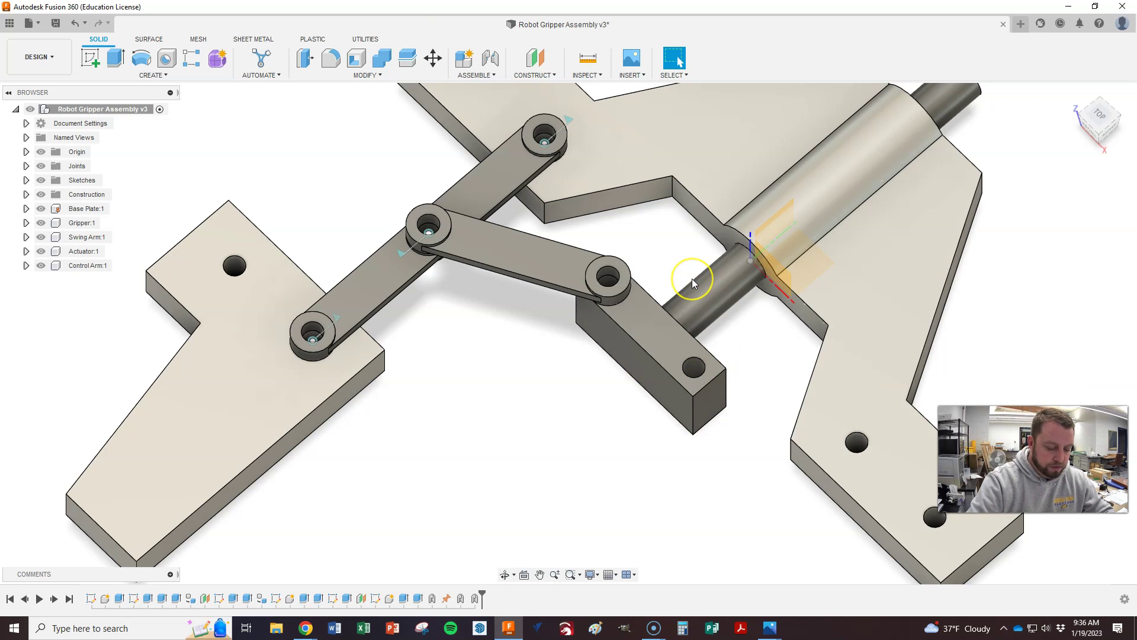
Step: Pin the actuator block to the control arm with a revolute joint at the pin hole's edge
key(shift+j)
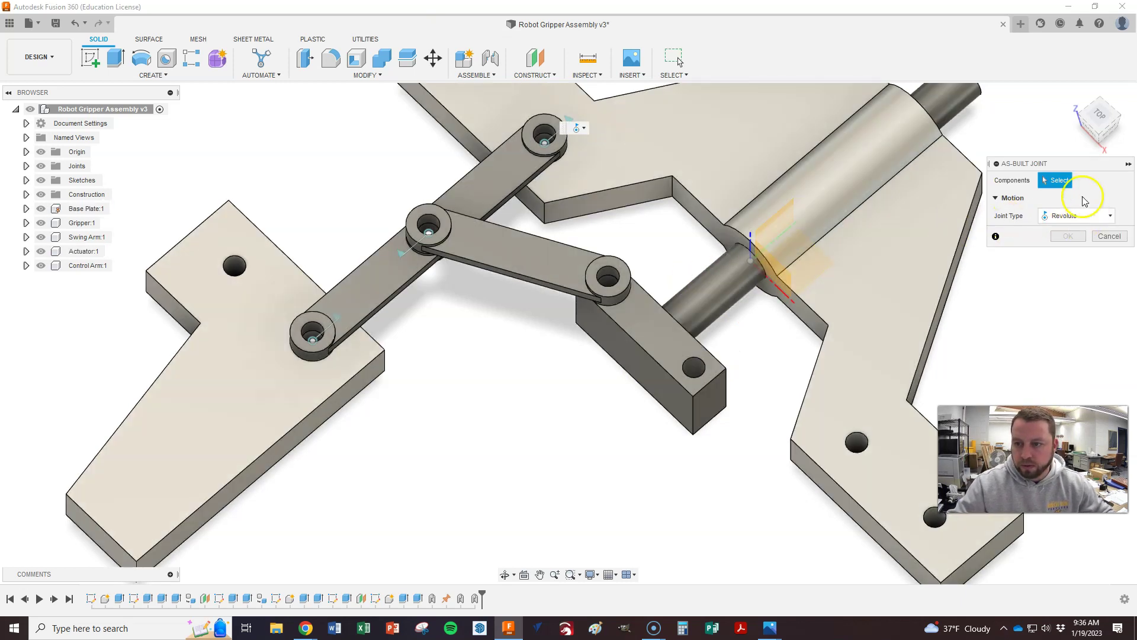
click(643, 279)
scroll(639, 276, up, 3)
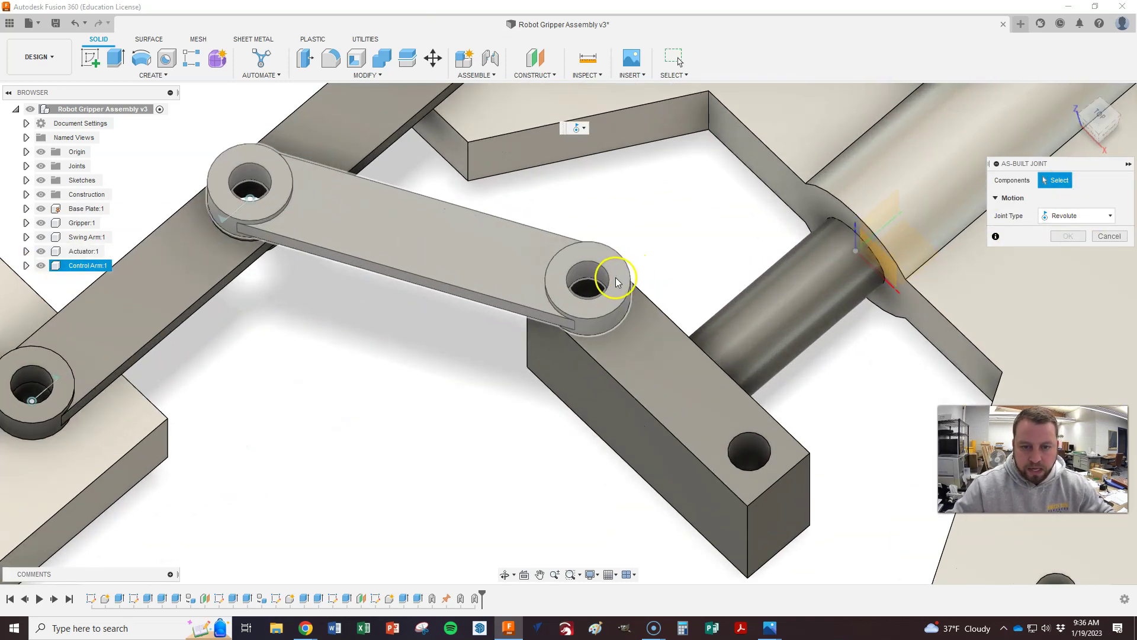
click(656, 349)
click(656, 370)
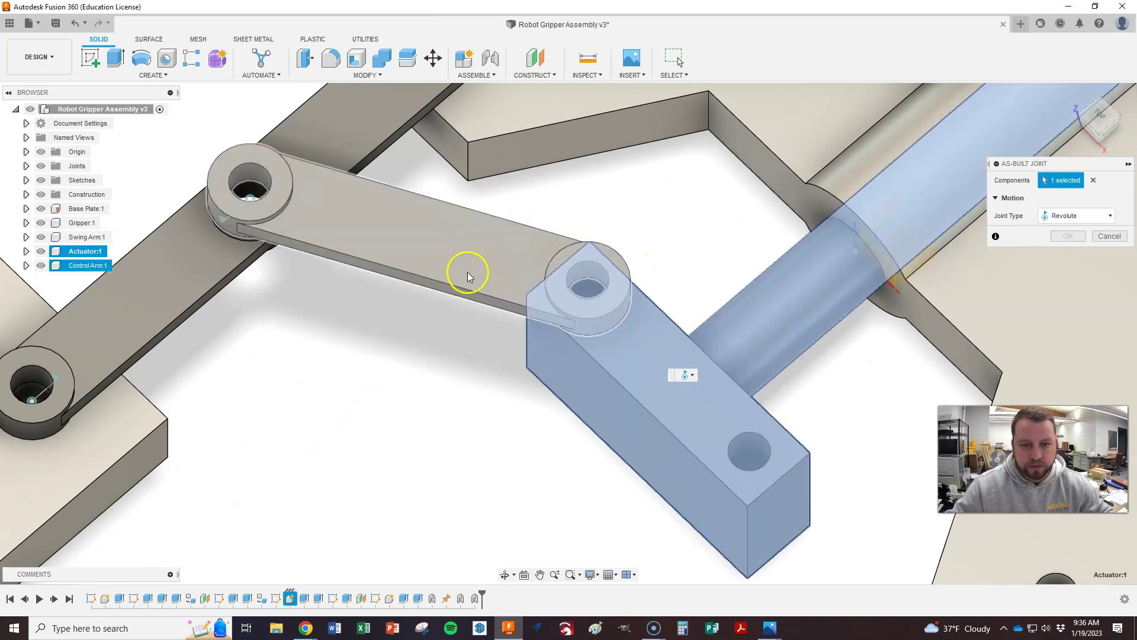
click(464, 264)
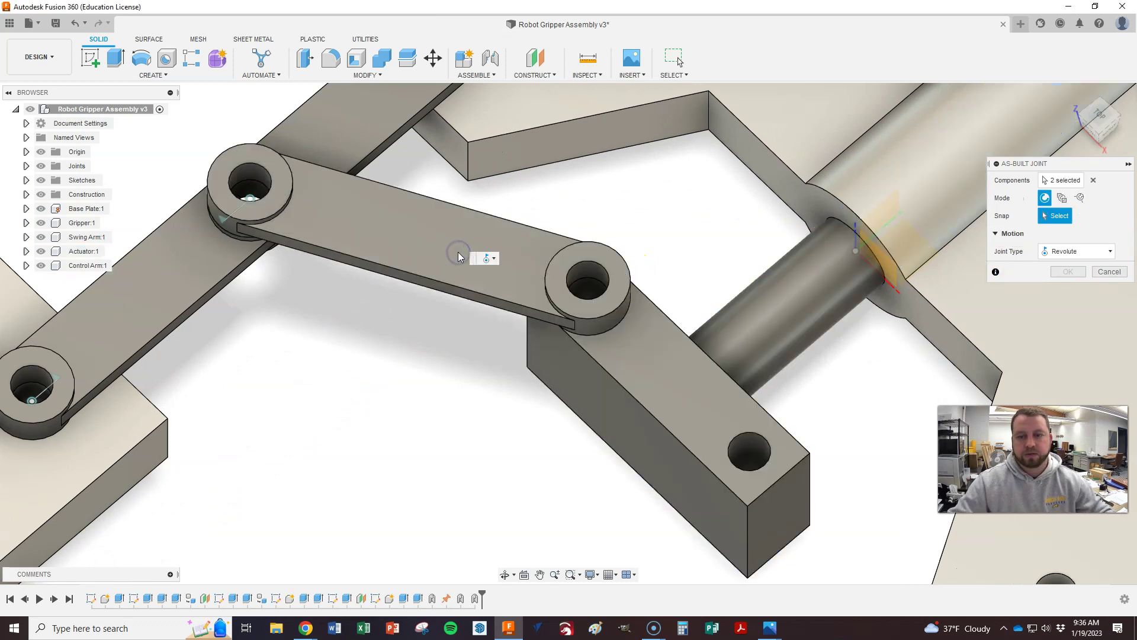
scroll(406, 381, down, 4)
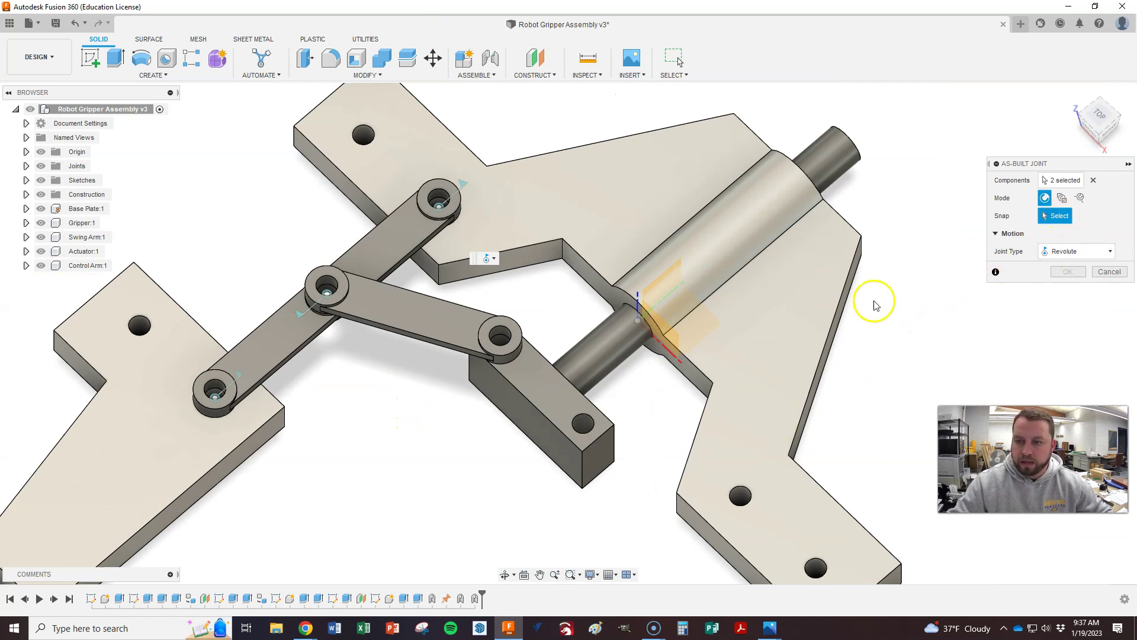
scroll(527, 363, up, 3)
scroll(528, 362, up, 2)
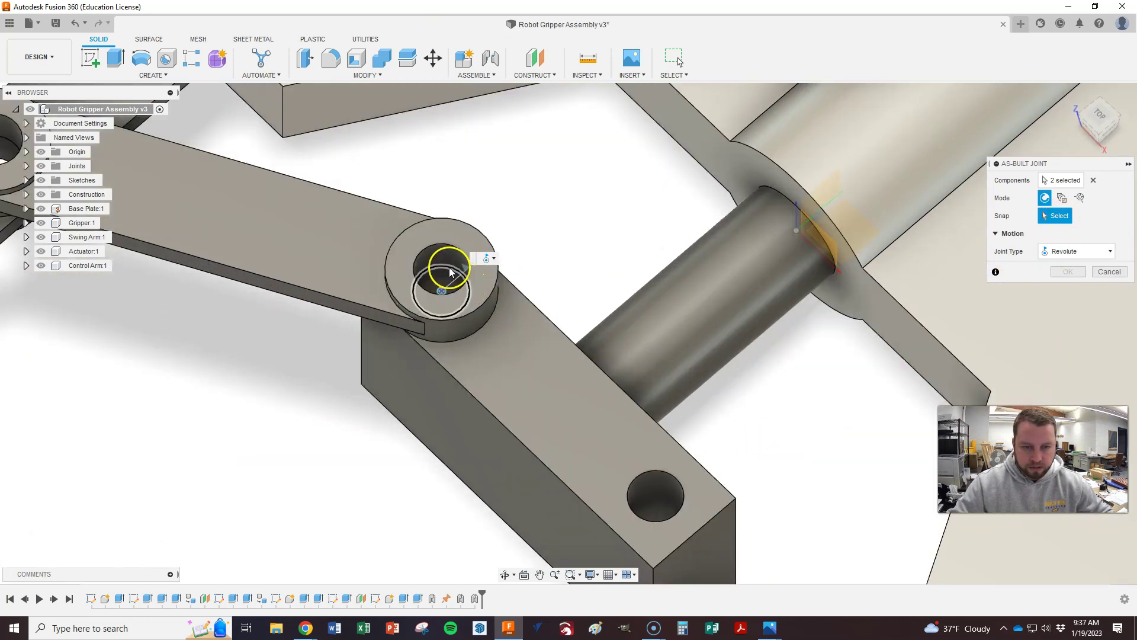
click(450, 272)
scroll(450, 271, down, 6)
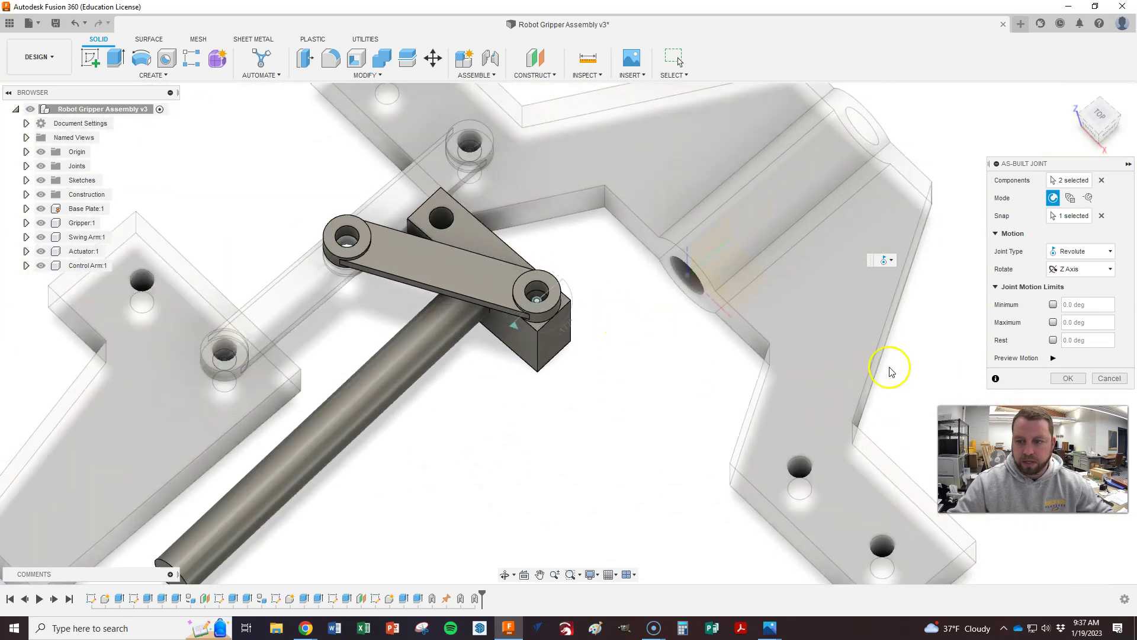
click(1065, 379)
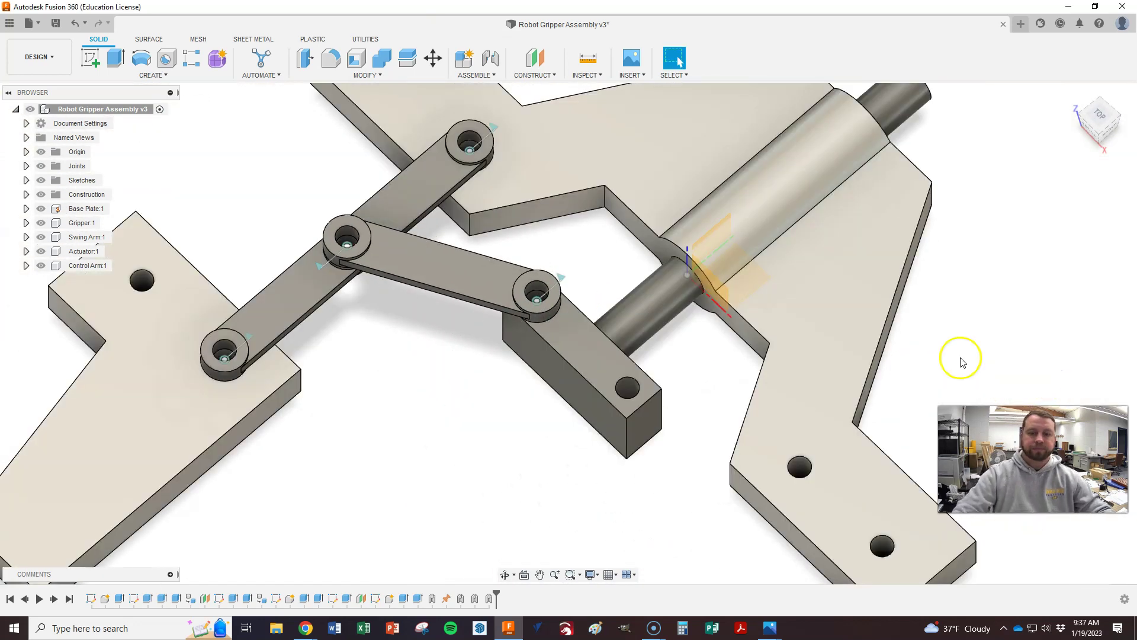
Step: Swing the gripper jaw and undo, then slide the actuator rod to check its motion
scroll(723, 453, down, 3)
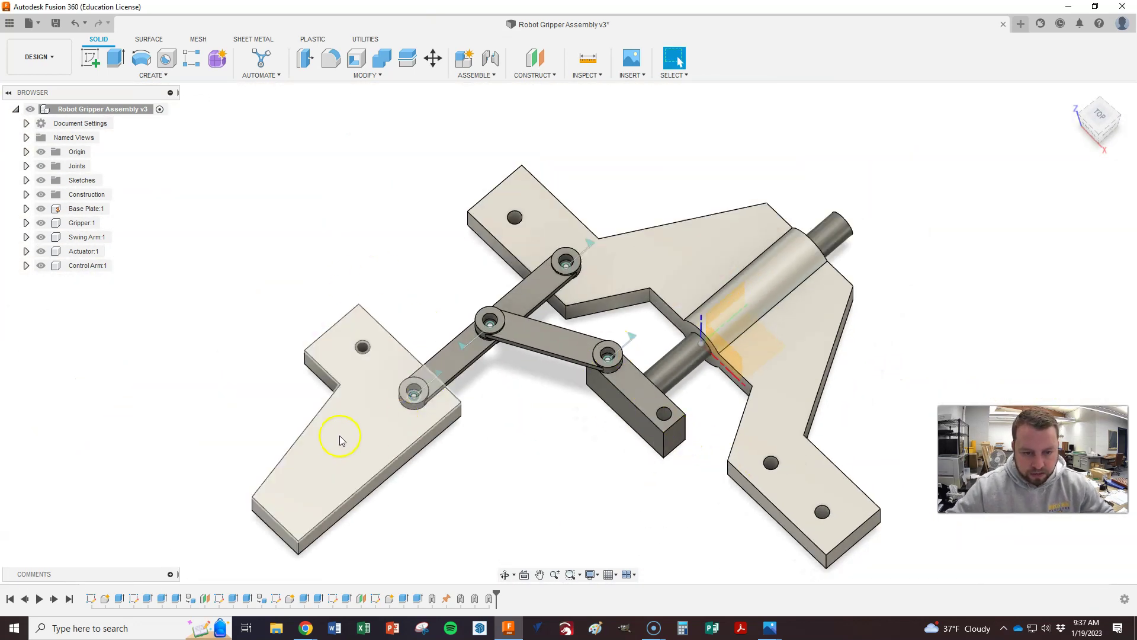
mouse_move(339, 441)
mouse_down()
mouse_move(320, 431)
mouse_move(393, 444)
mouse_move(342, 428)
mouse_up()
click(78, 27)
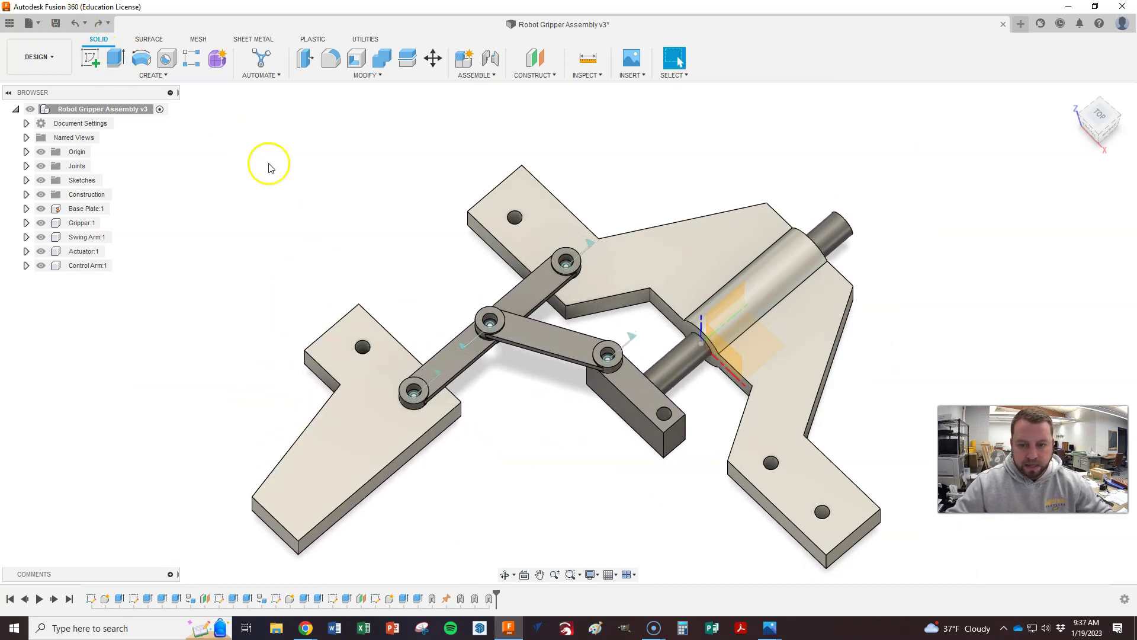
click(709, 350)
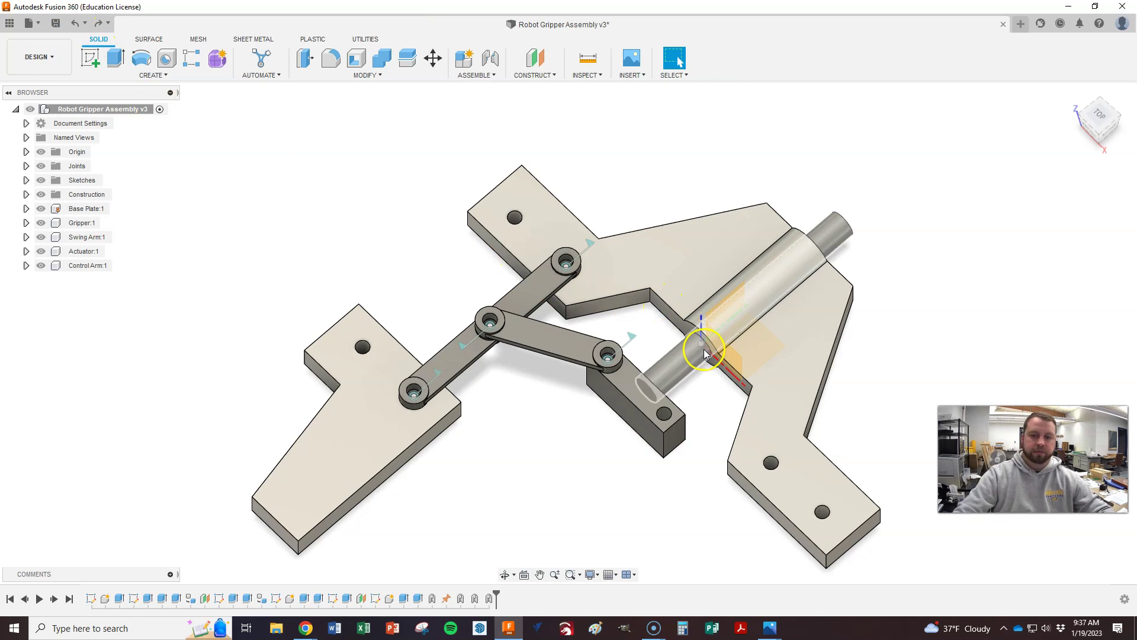
shift+middle_drag(602, 465, 771, 414)
scroll(771, 414, up, 3)
drag(546, 355, 585, 336)
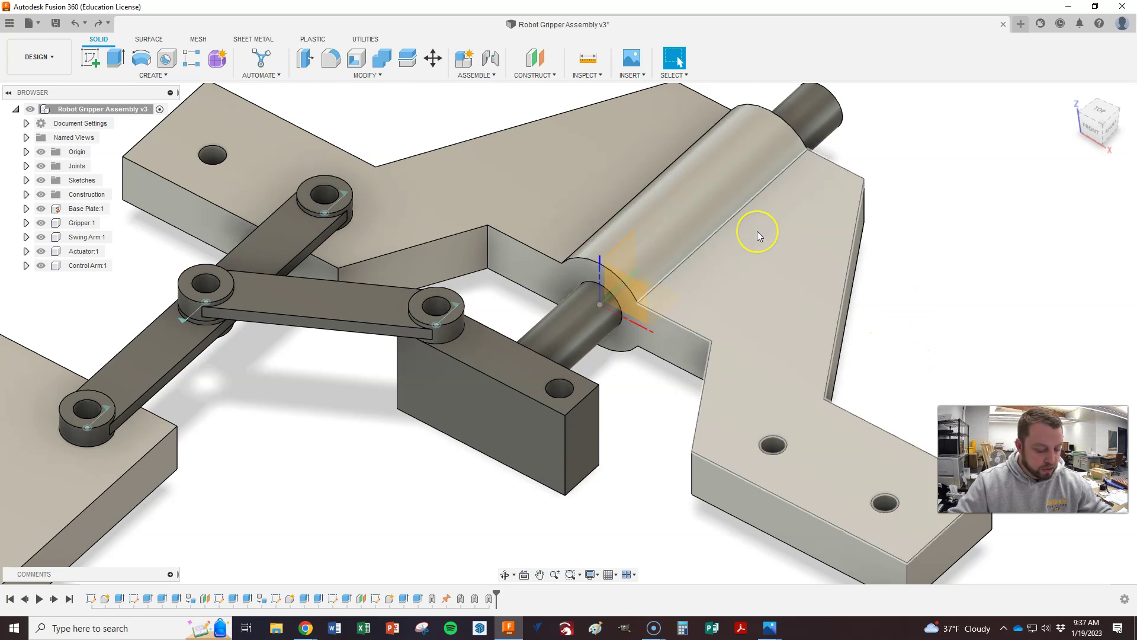
Step: Start an As-Built Joint between Base Plate and the actuator shaft, set to Slider
key(shift+j)
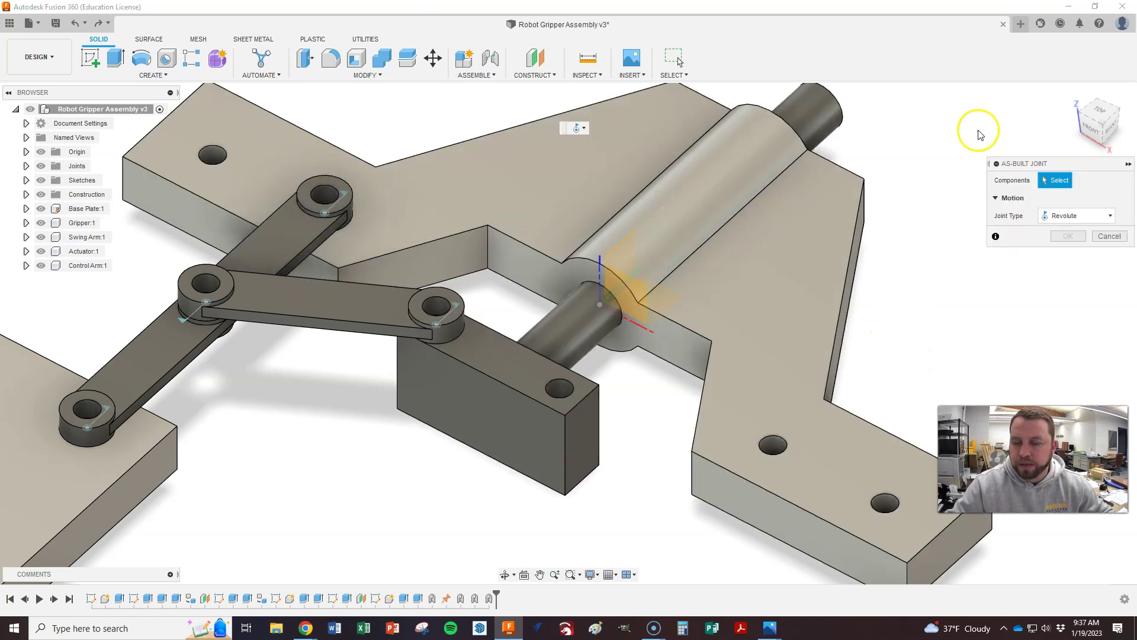
click(835, 229)
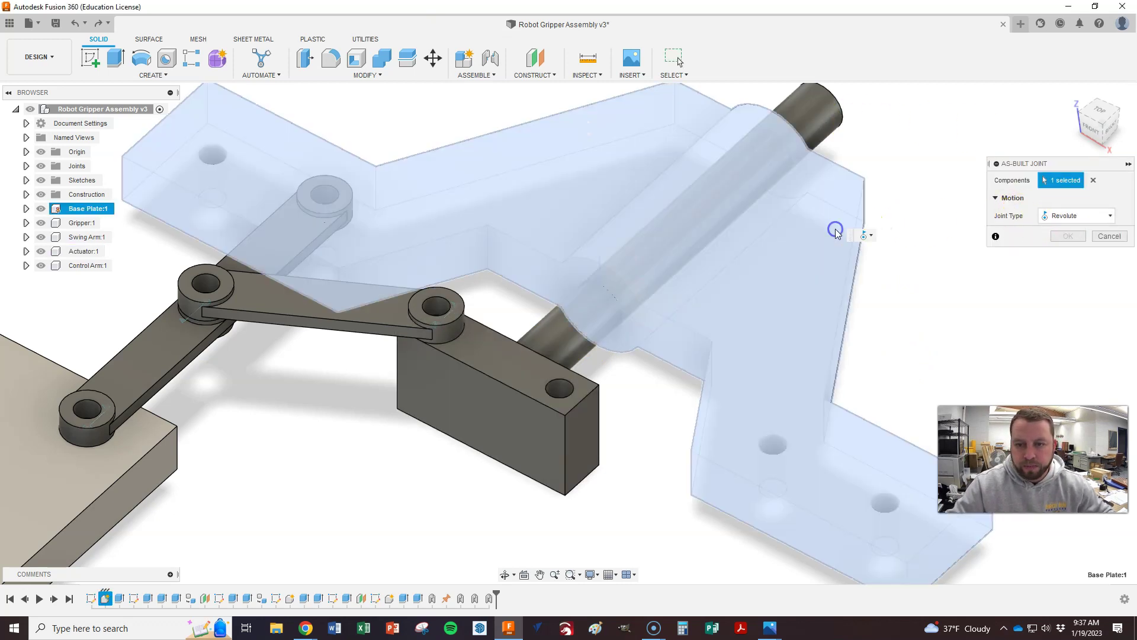
click(825, 126)
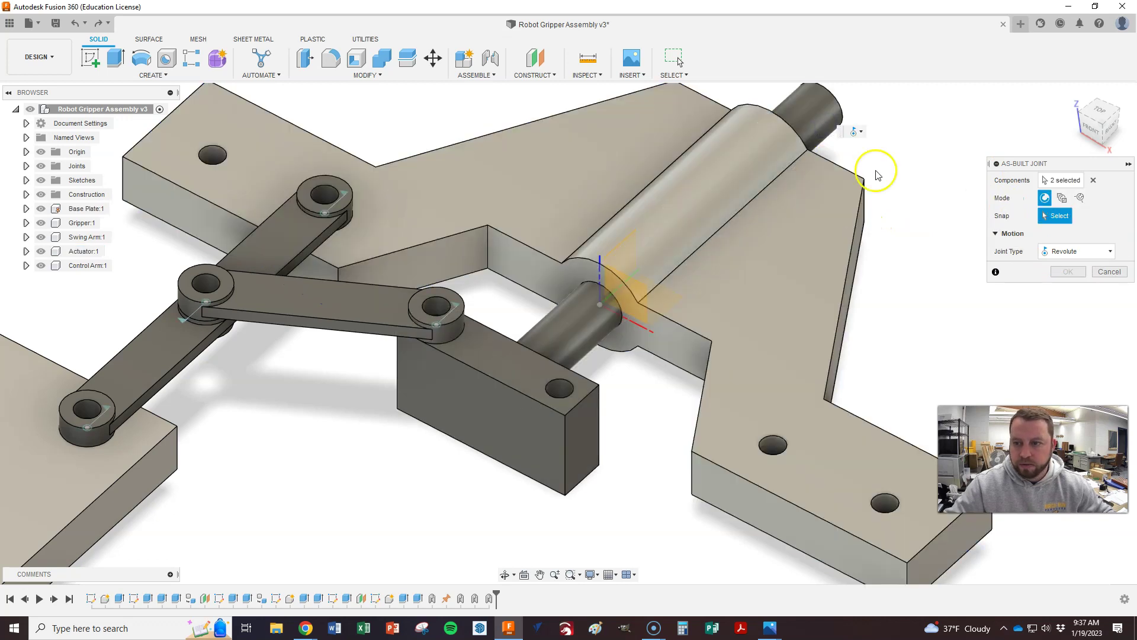
click(1069, 252)
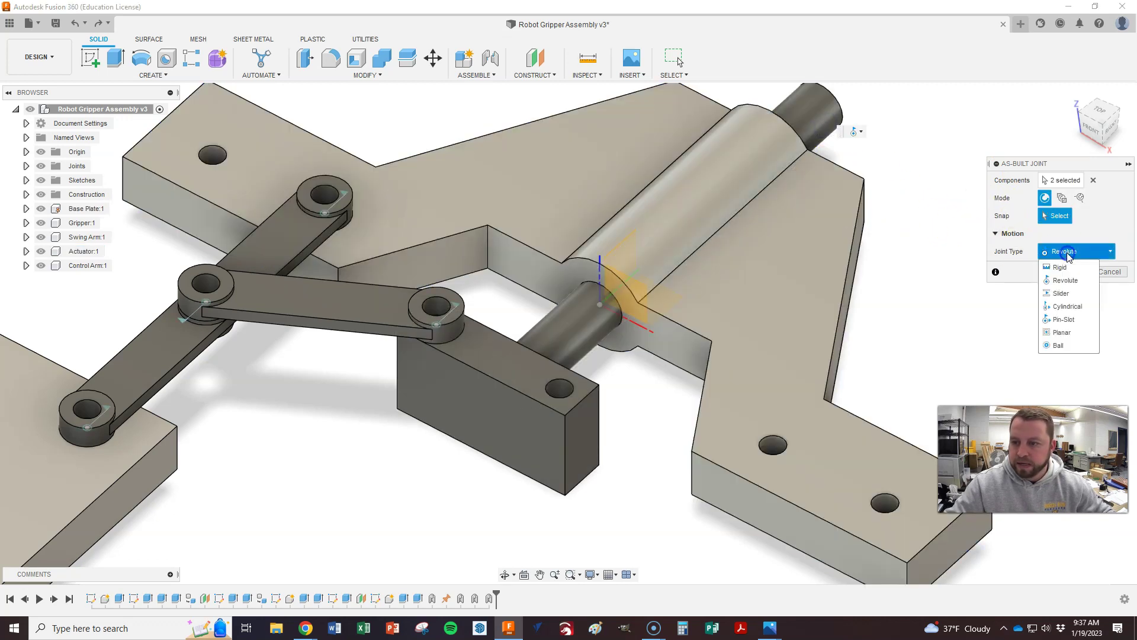
click(1062, 294)
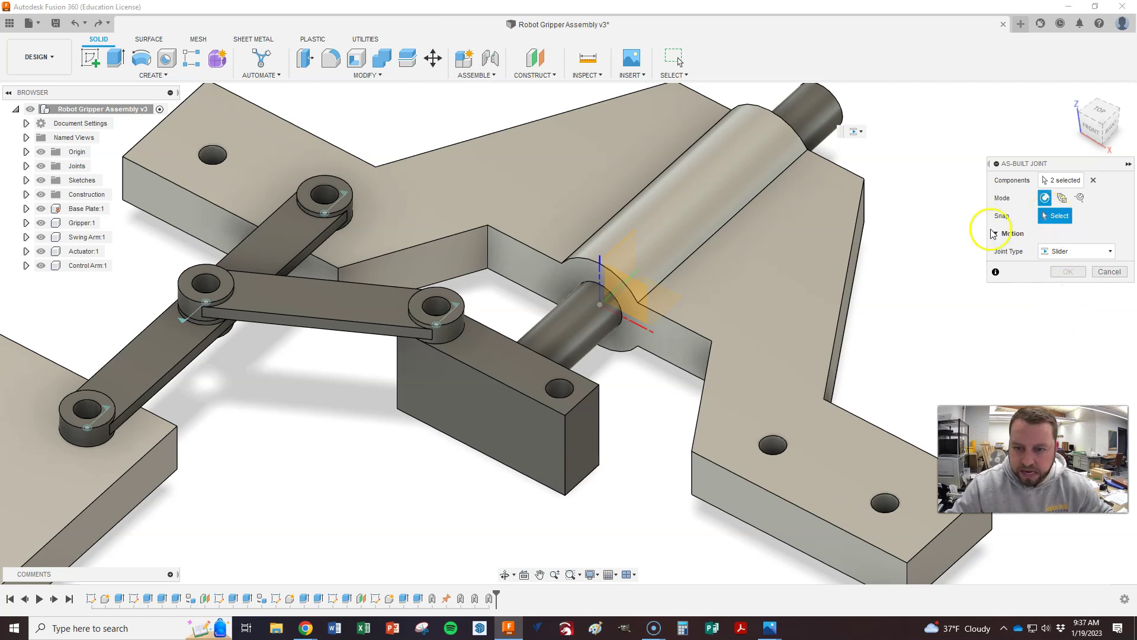
Step: Snap the slider joint to the bore's circular edge and preview its sliding motion
click(638, 415)
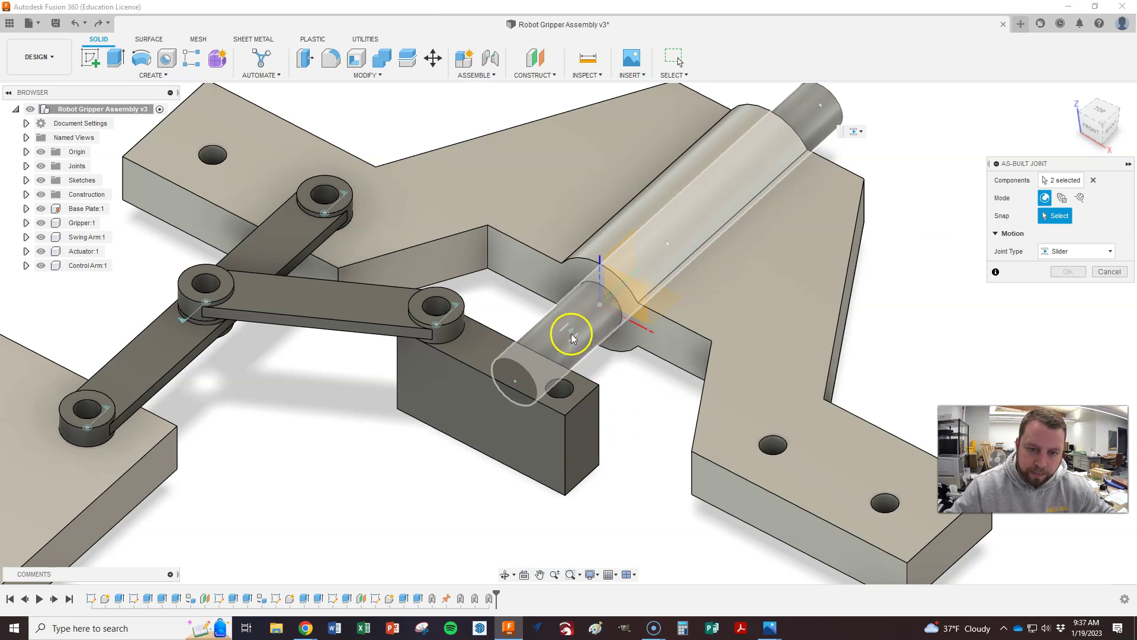
click(585, 326)
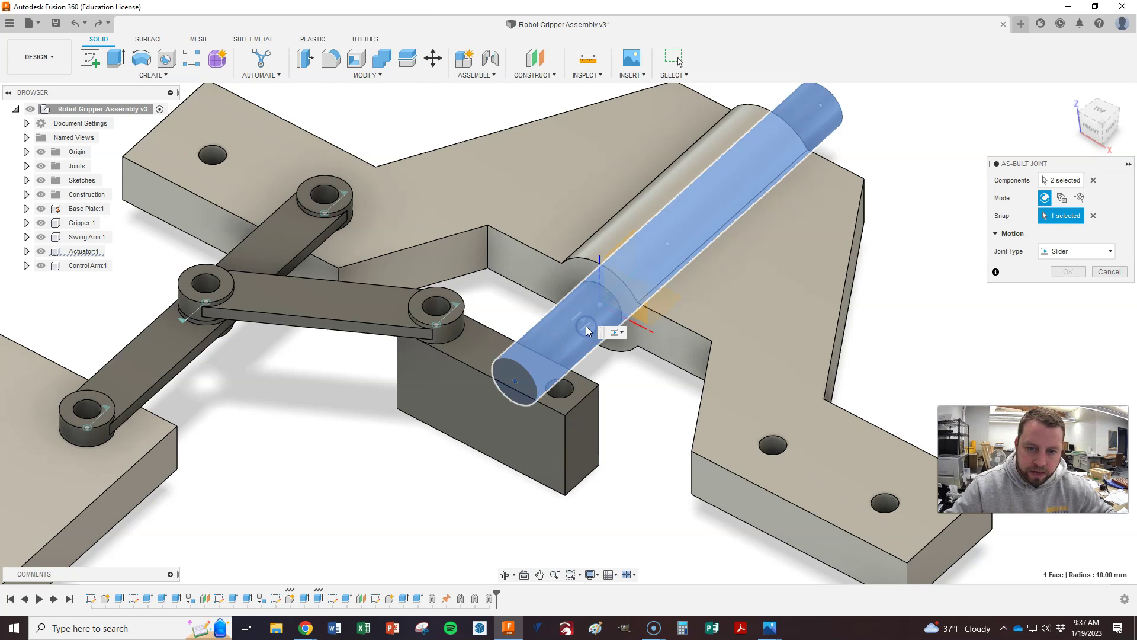
click(600, 345)
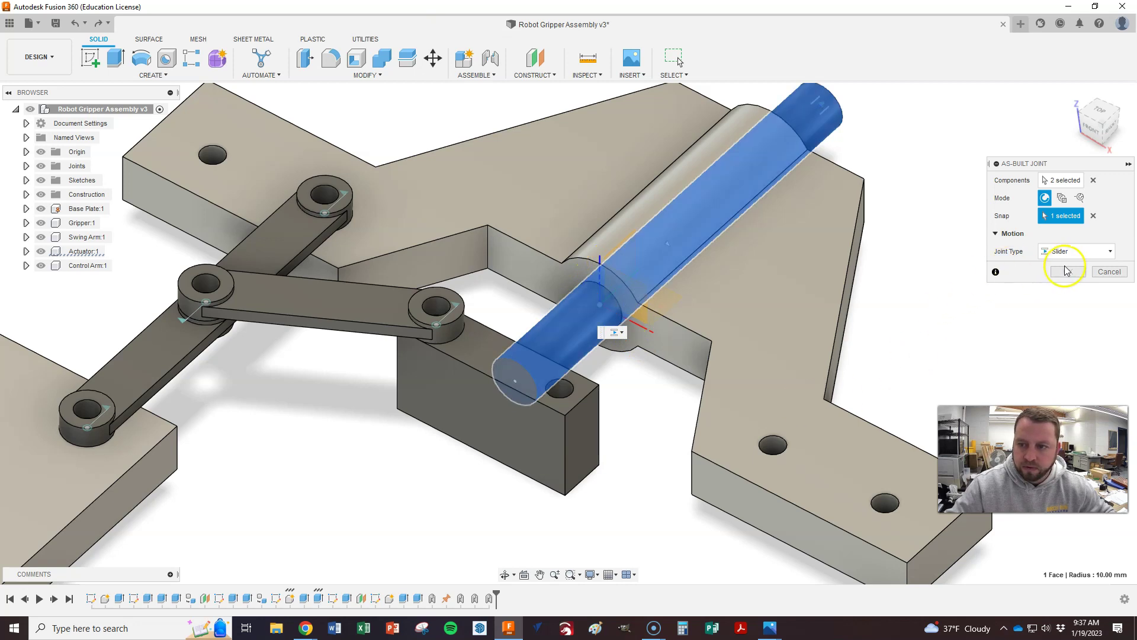
shift+middle_drag(667, 388, 599, 386)
scroll(569, 382, up, 3)
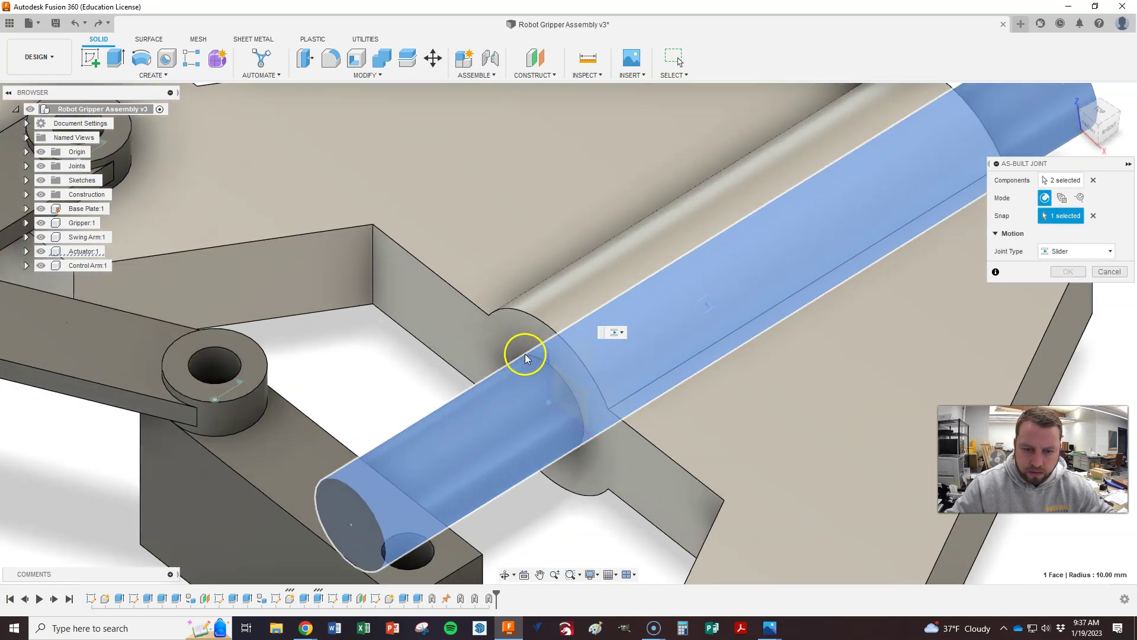
scroll(946, 253, down, 5)
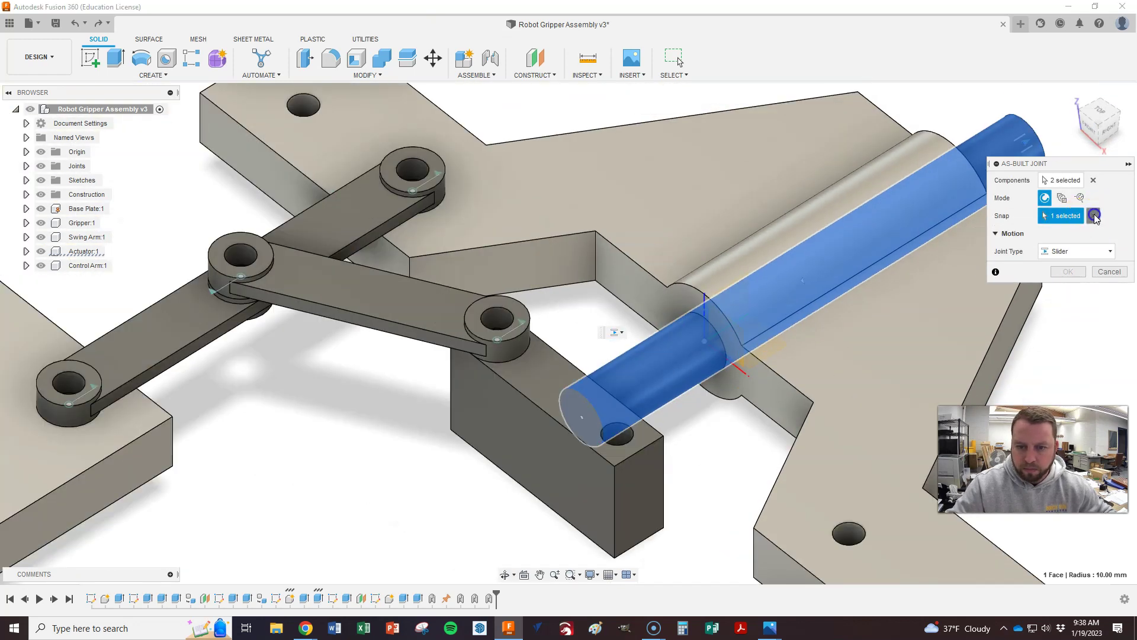
click(1094, 217)
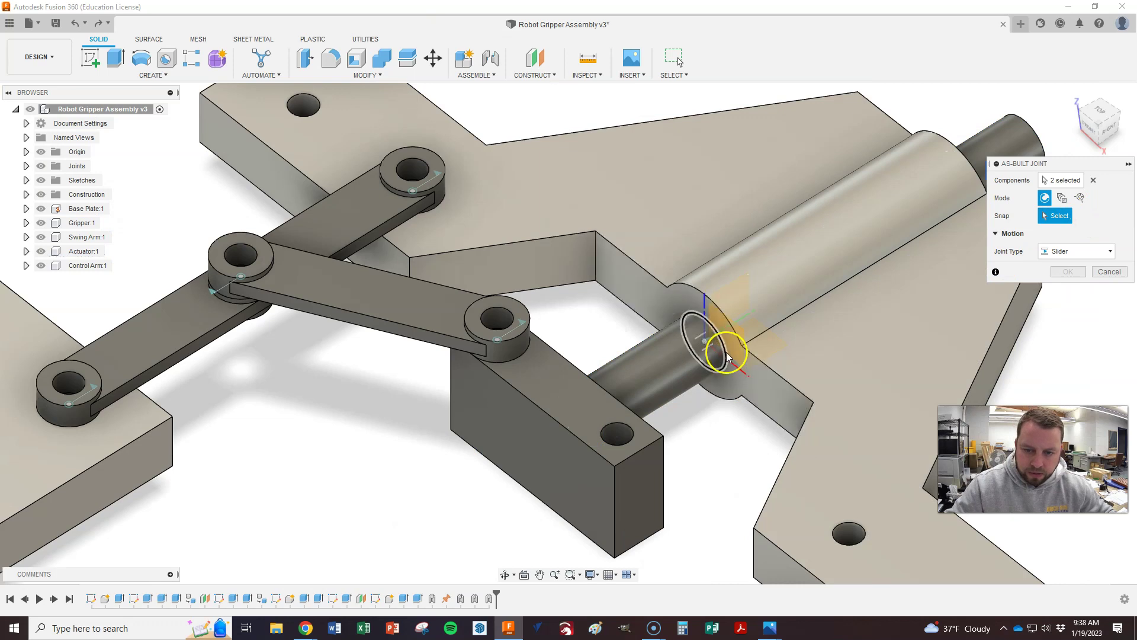
click(725, 354)
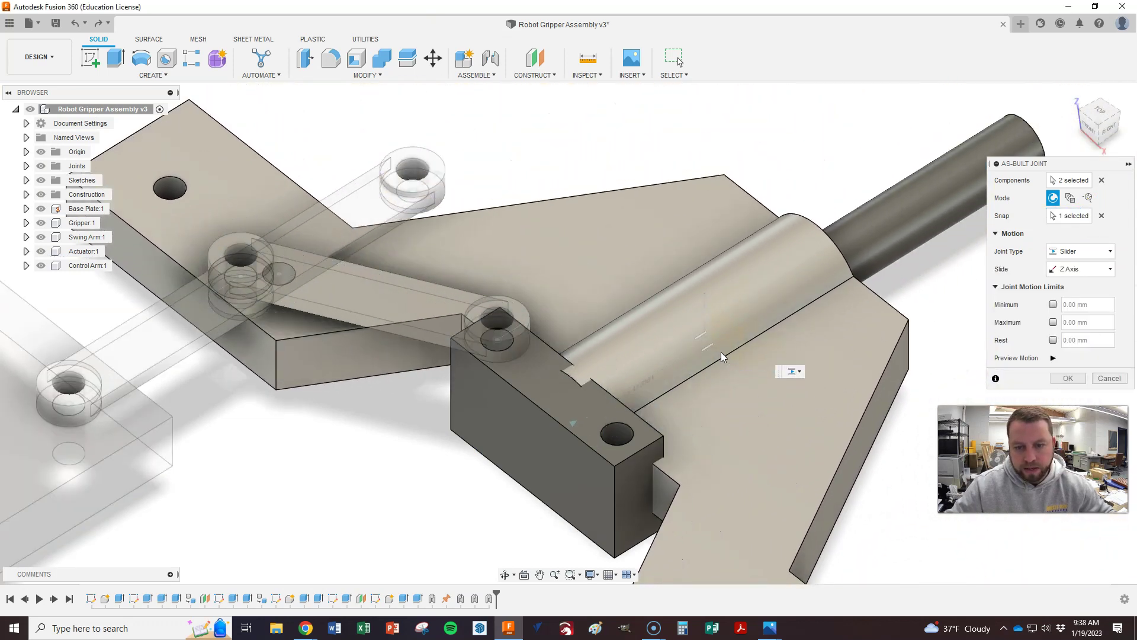
drag(721, 352, 692, 358)
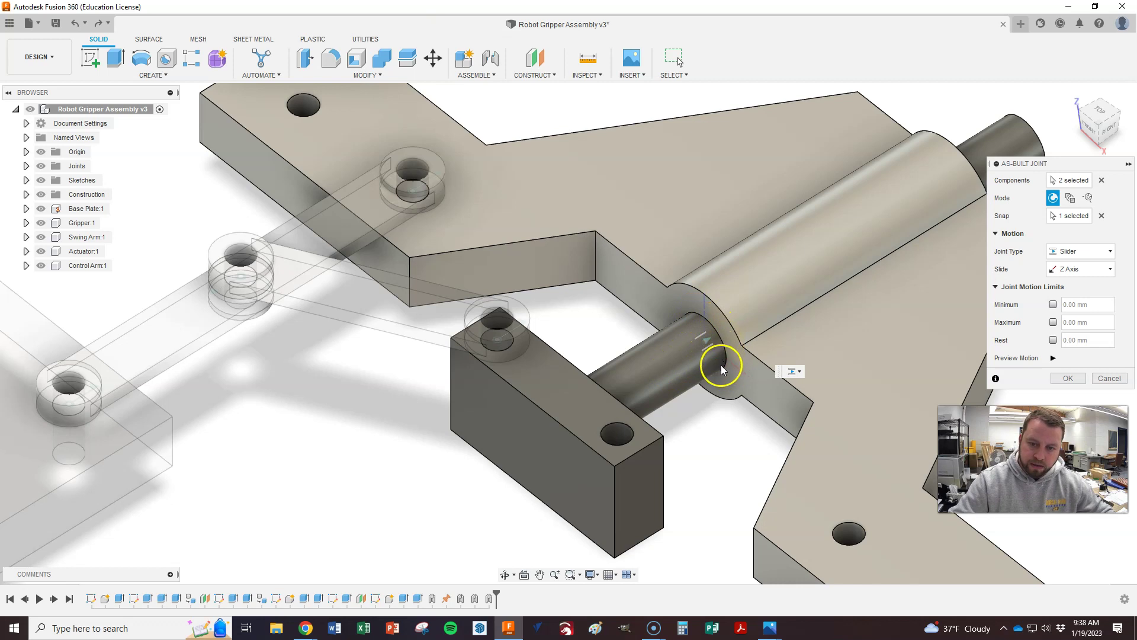
click(1053, 358)
click(1068, 378)
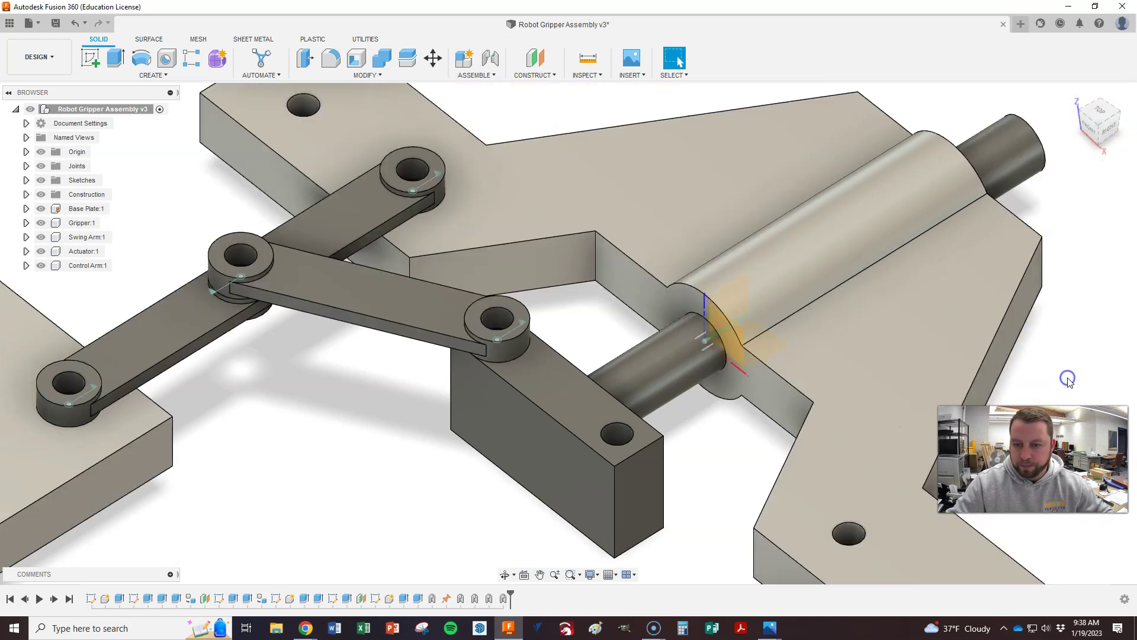
scroll(774, 325, down, 5)
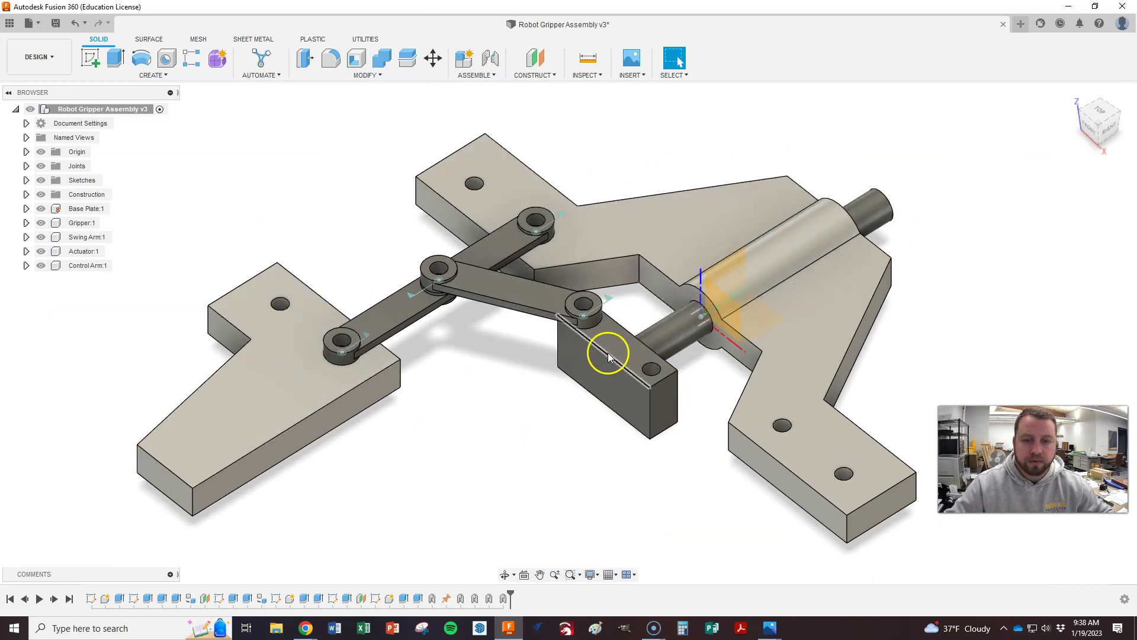
drag(608, 356, 507, 382)
click(276, 149)
click(75, 23)
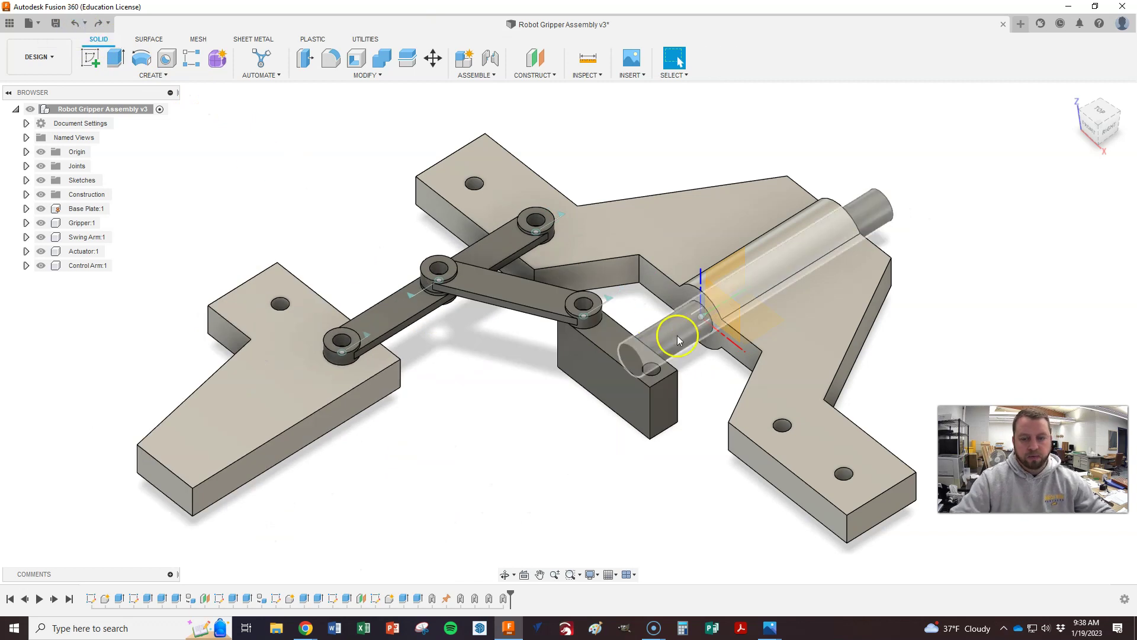
scroll(591, 330, down, 1)
scroll(611, 426, down, 1)
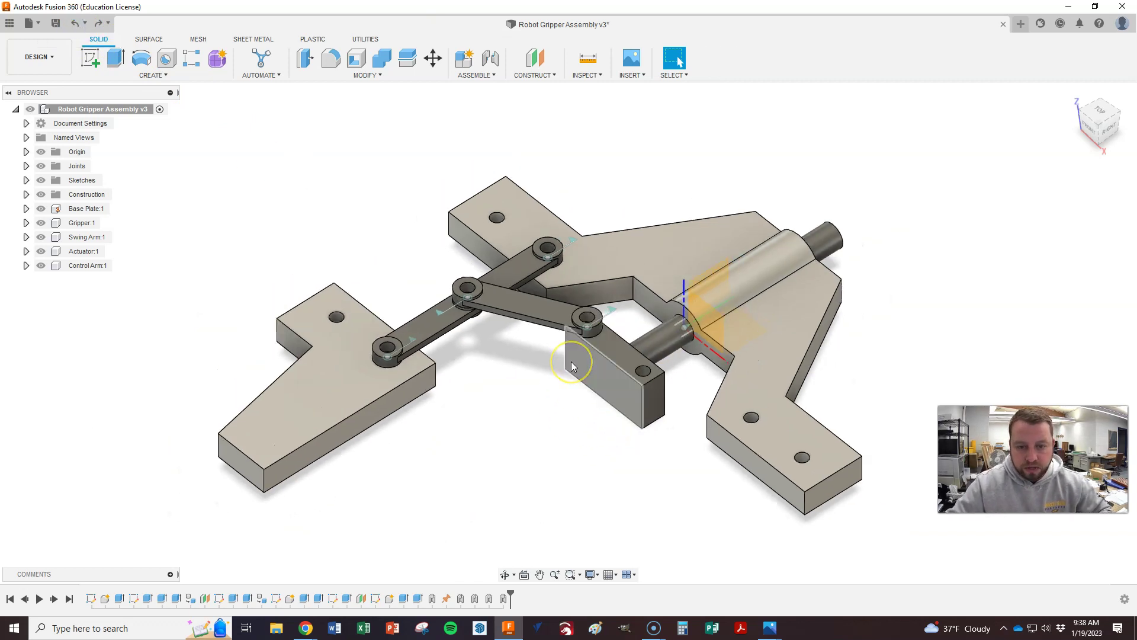
click(503, 385)
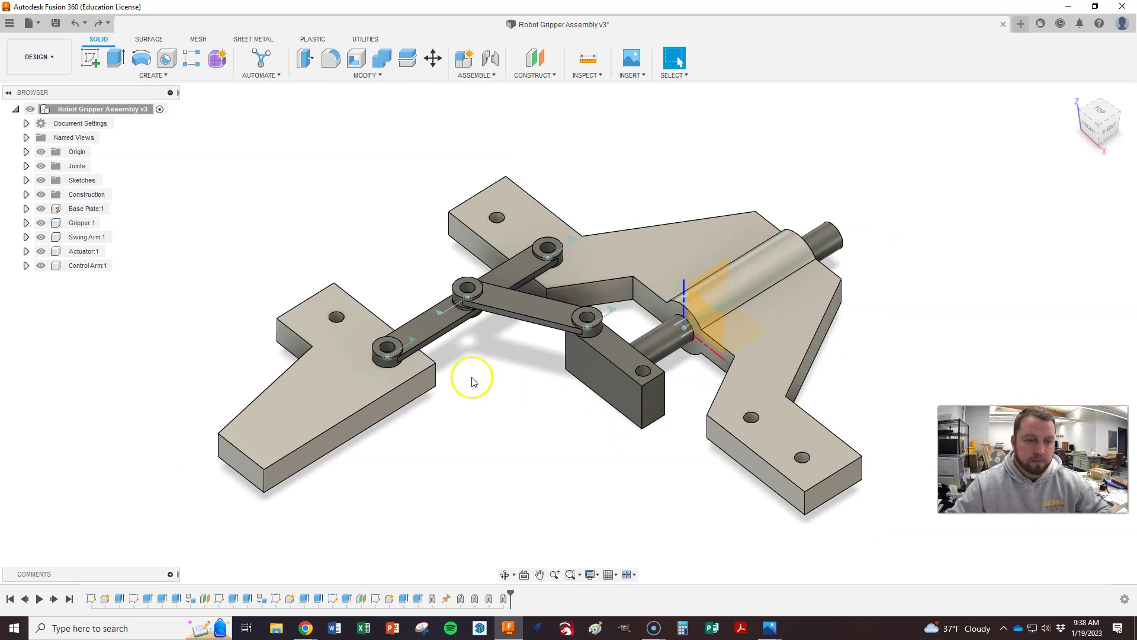